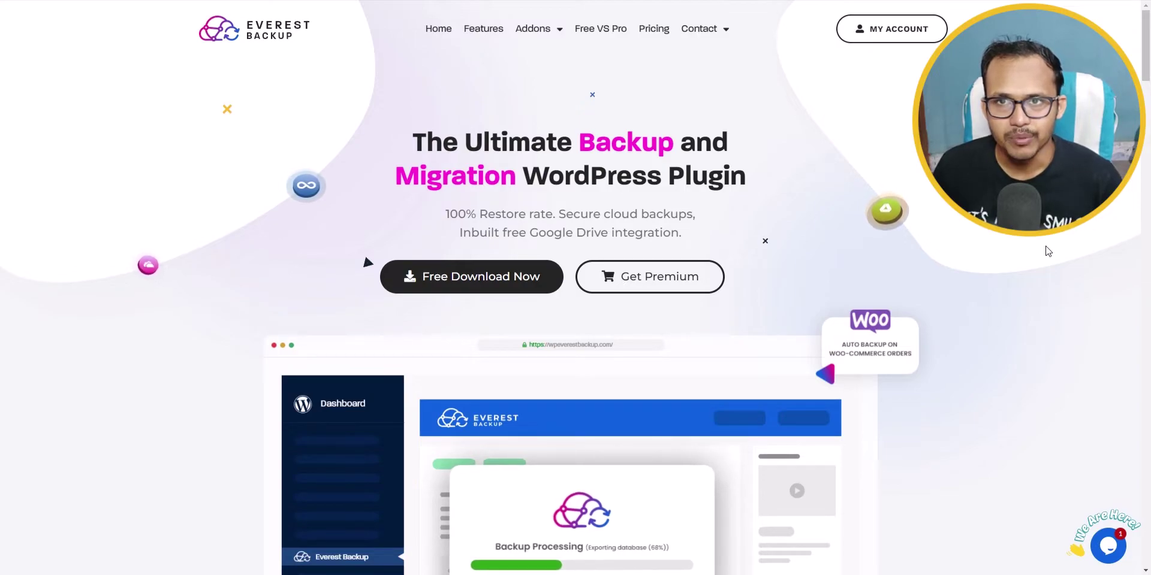
Step: Autoscroll down the Everest Backup homepage past features, remote storage options and FAQ to the footer
middle_click(1045, 246)
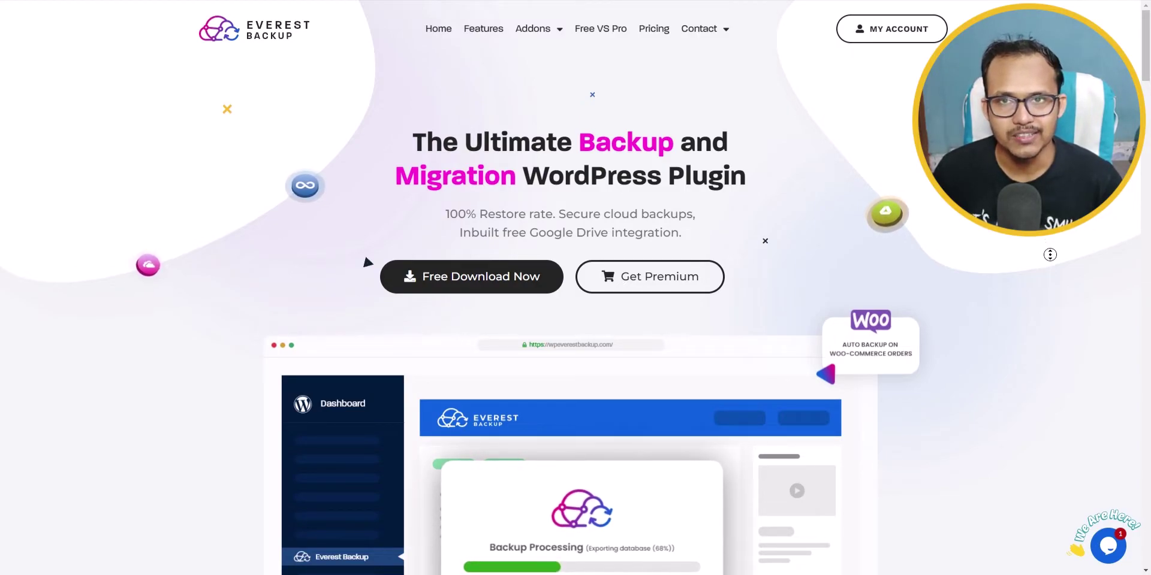
scroll(1050, 278, "down", 2)
scroll(1050, 277, "down", 5)
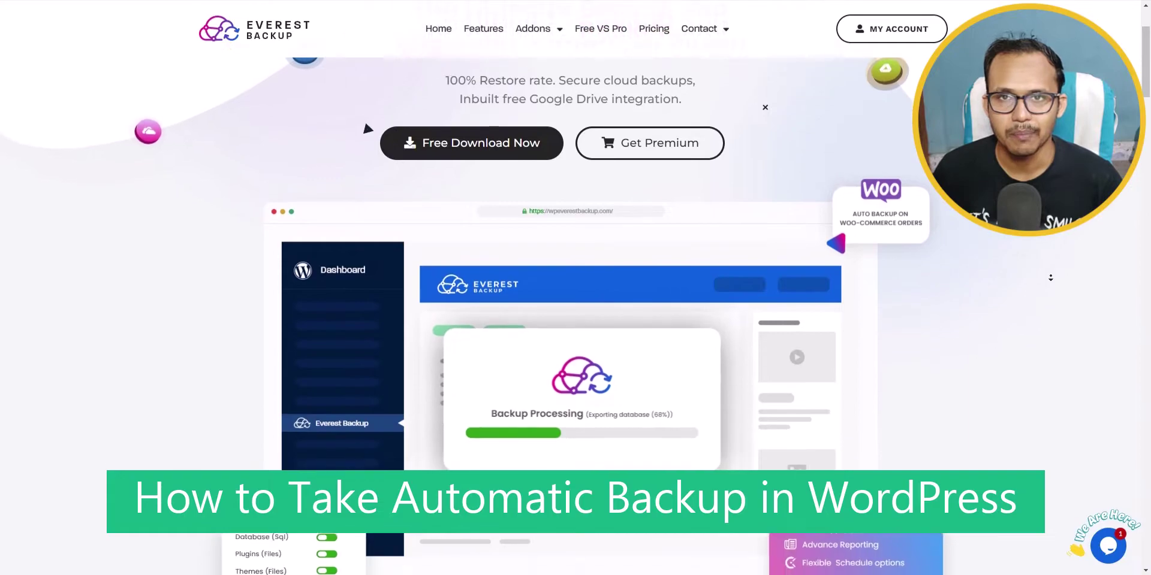
scroll(1050, 277, "down", 5)
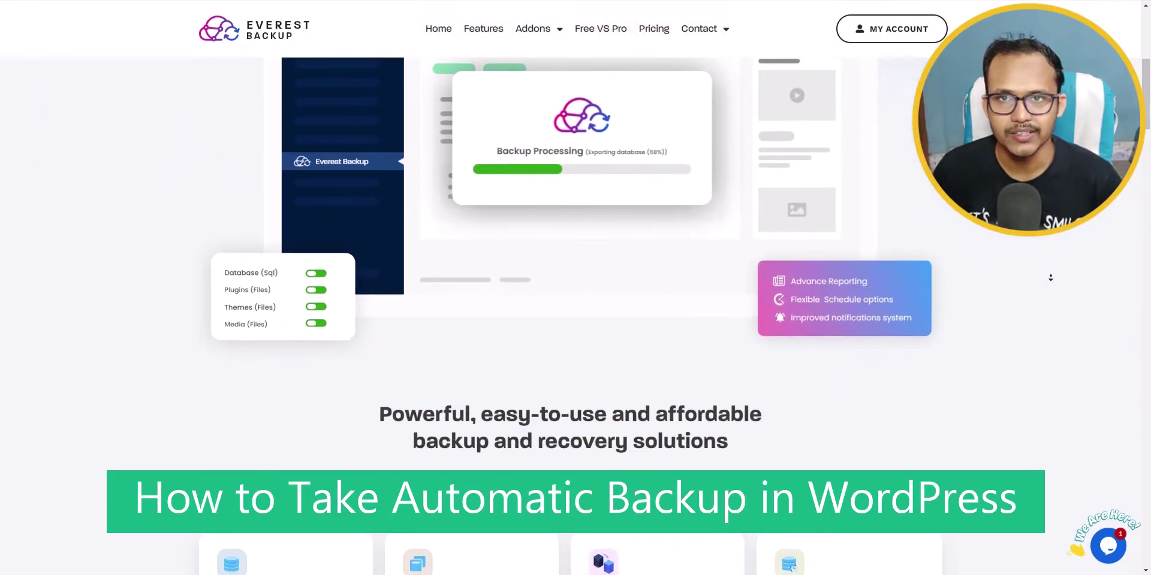
scroll(1050, 277, "down", 5)
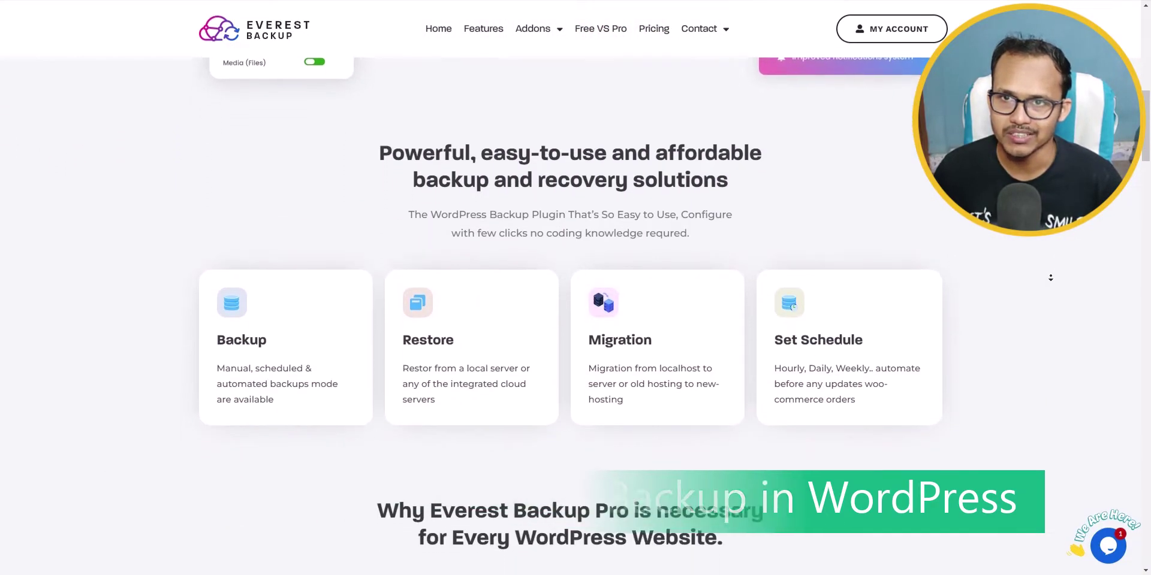
scroll(1050, 278, "down", 5)
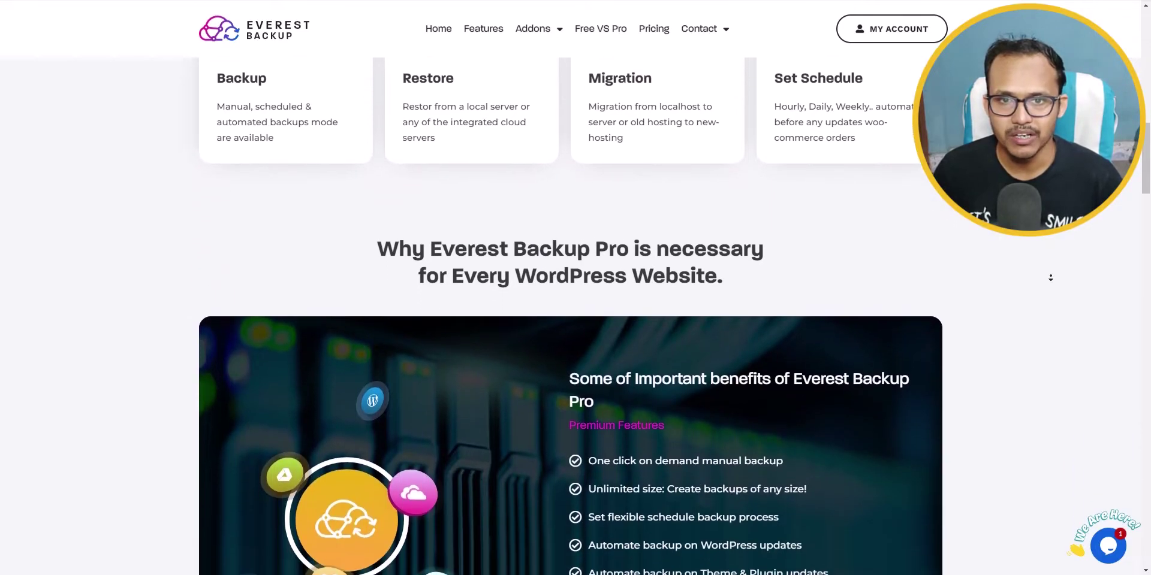
scroll(1050, 277, "down", 5)
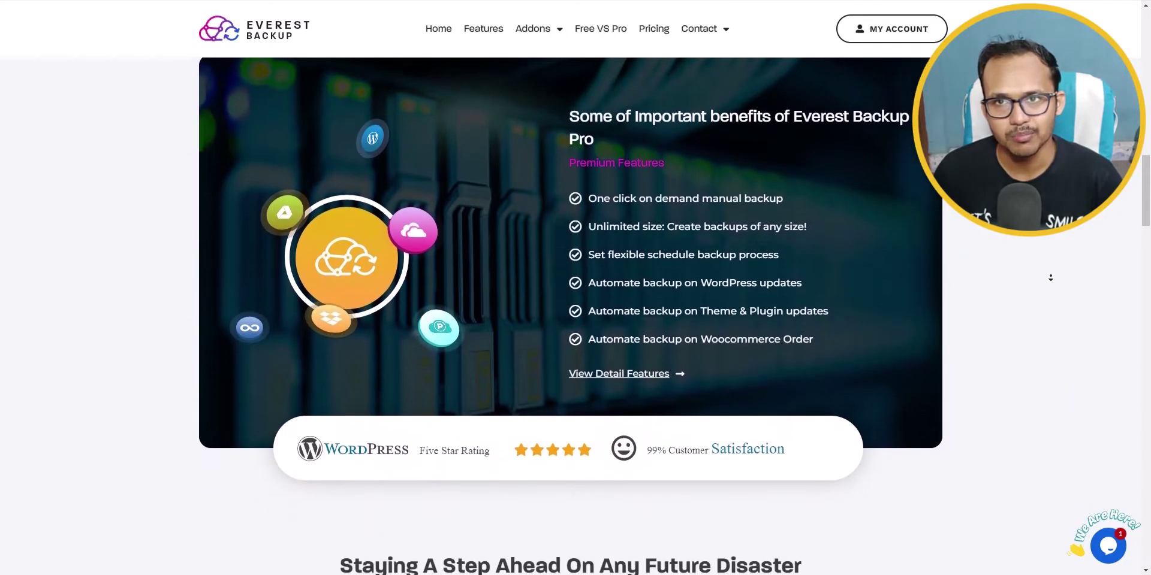
scroll(1050, 277, "down", 5)
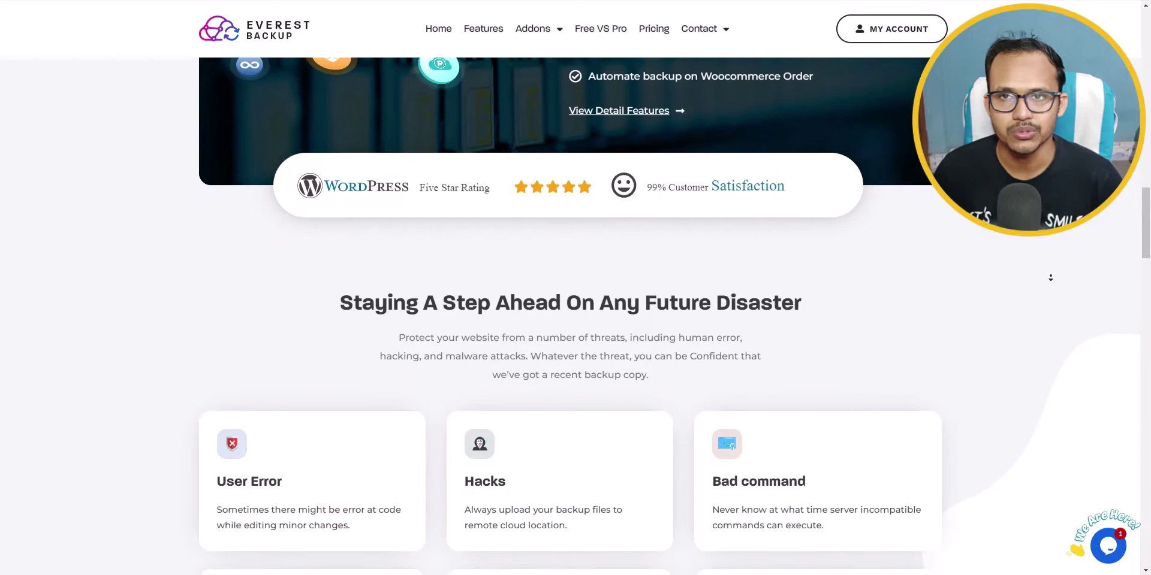
scroll(1050, 277, "down", 5)
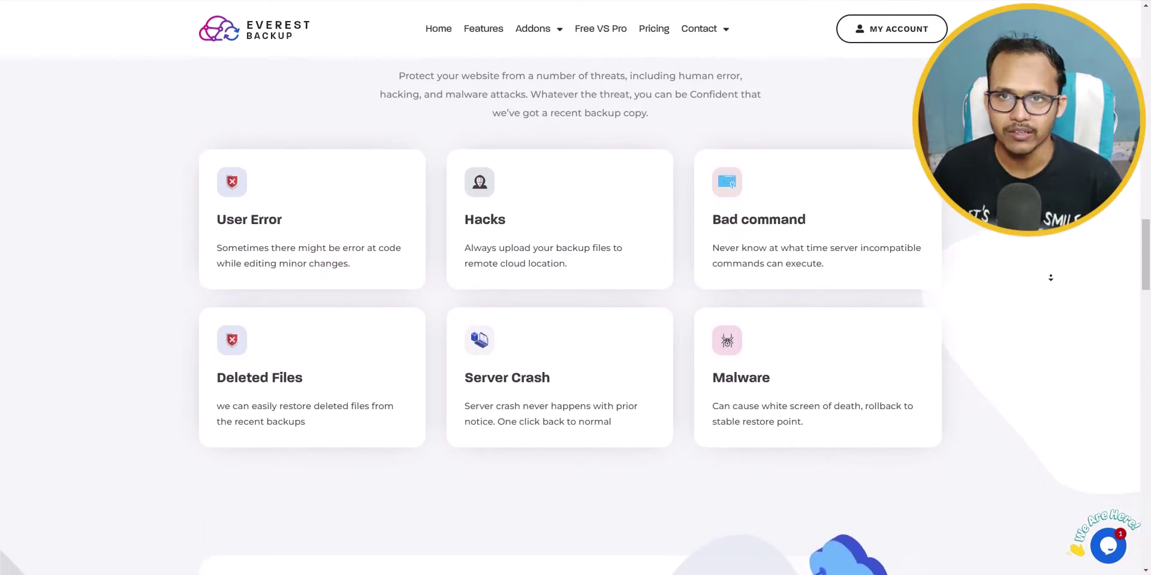
scroll(1050, 277, "down", 5)
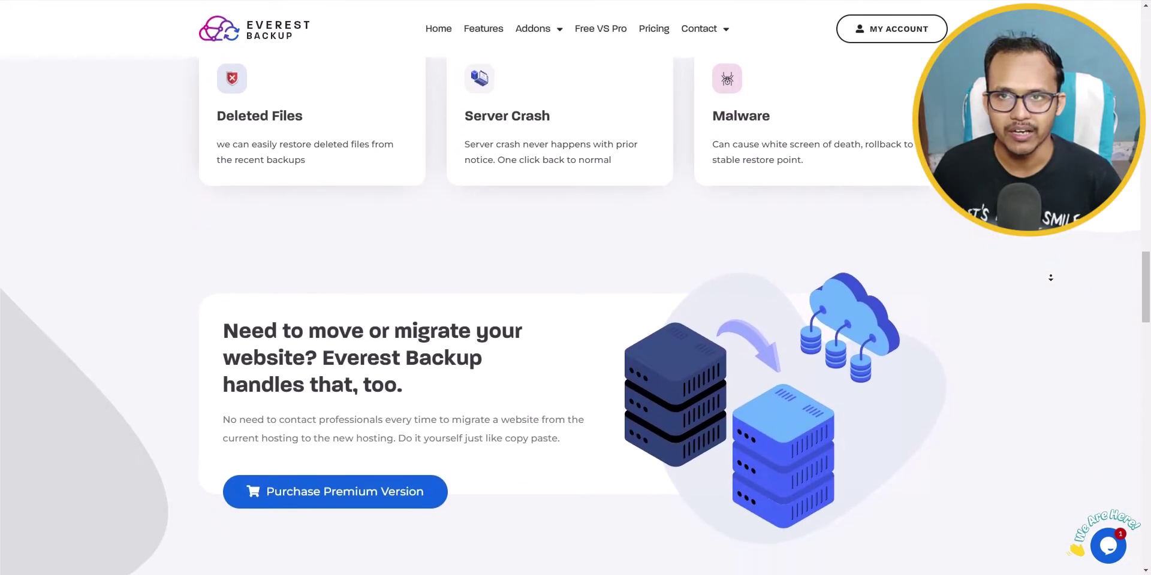
scroll(1050, 278, "down", 5)
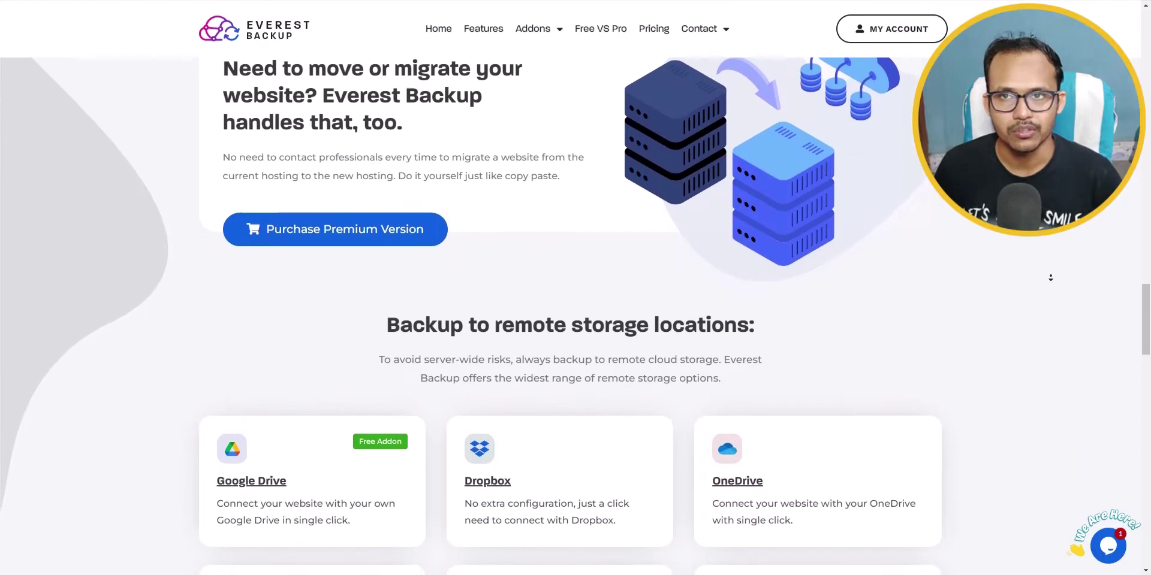
scroll(1050, 277, "down", 5)
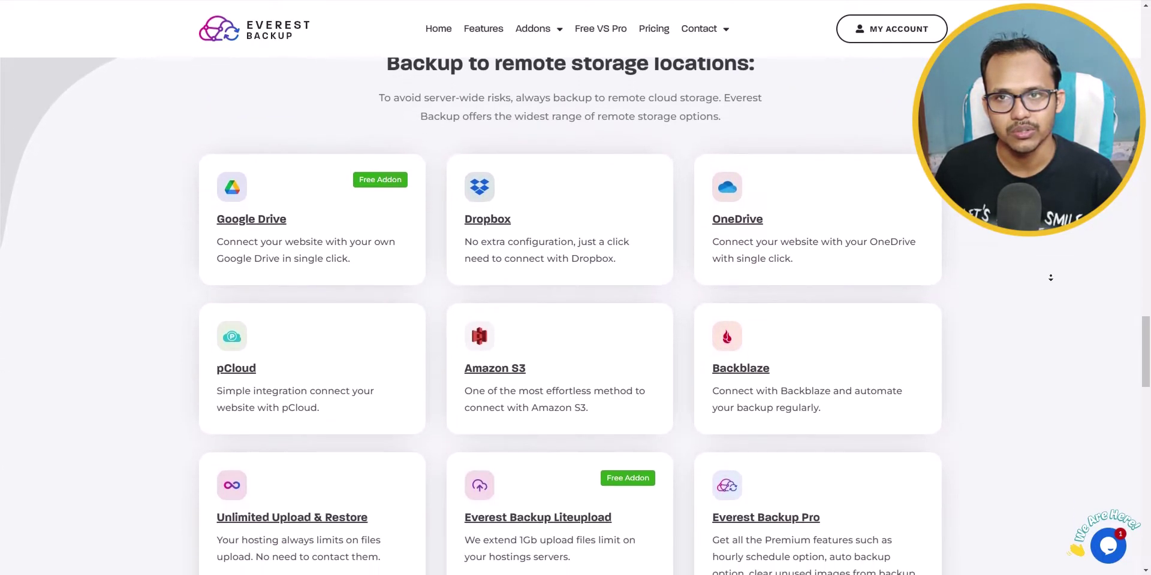
scroll(1050, 278, "down", 5)
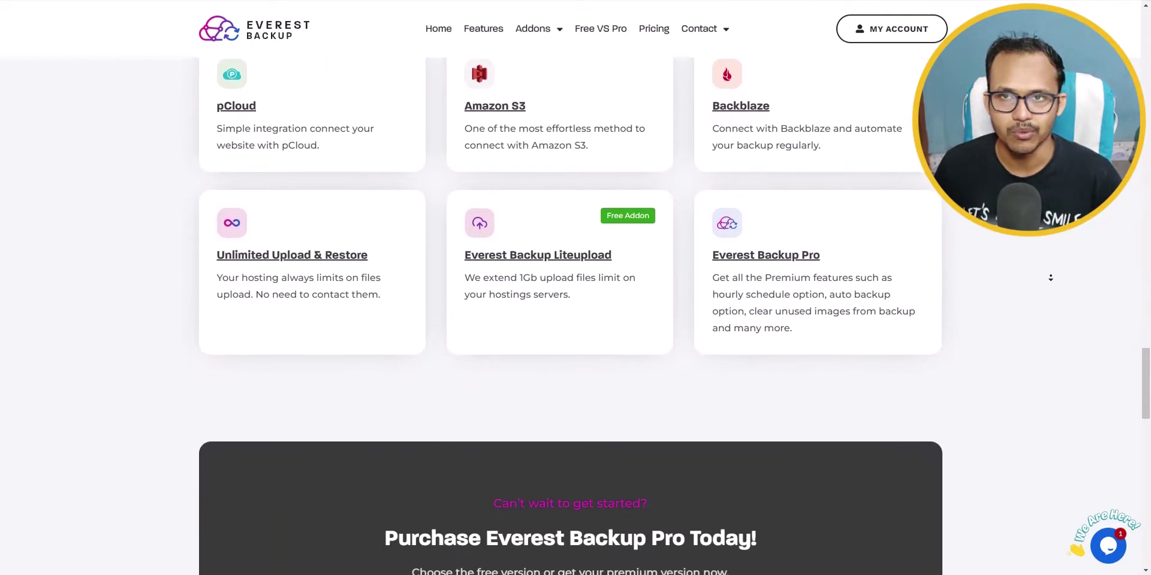
scroll(1050, 278, "down", 5)
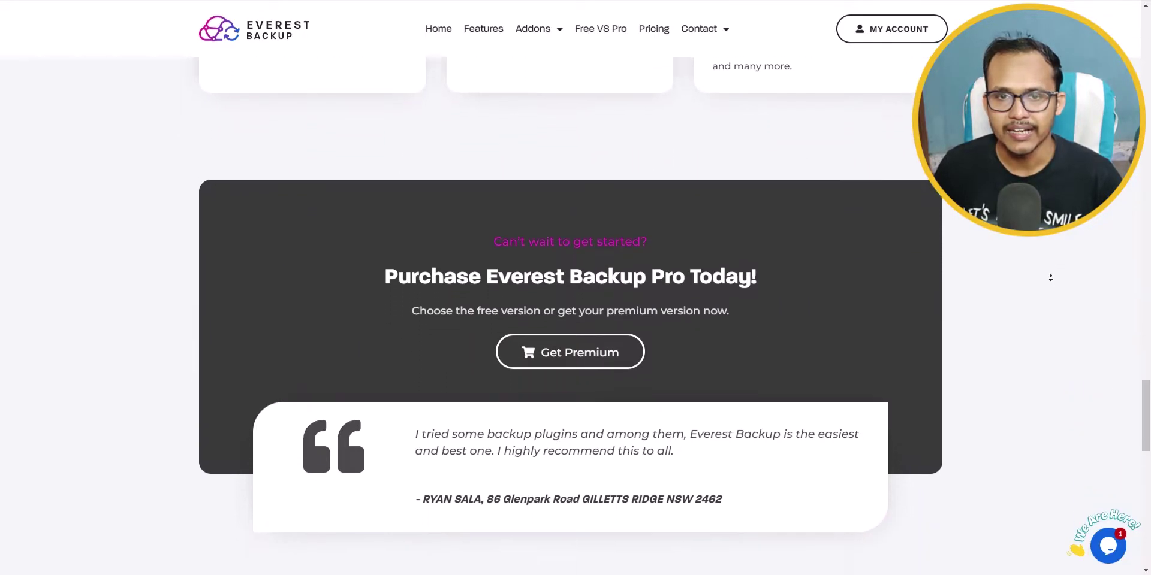
scroll(1050, 278, "down", 5)
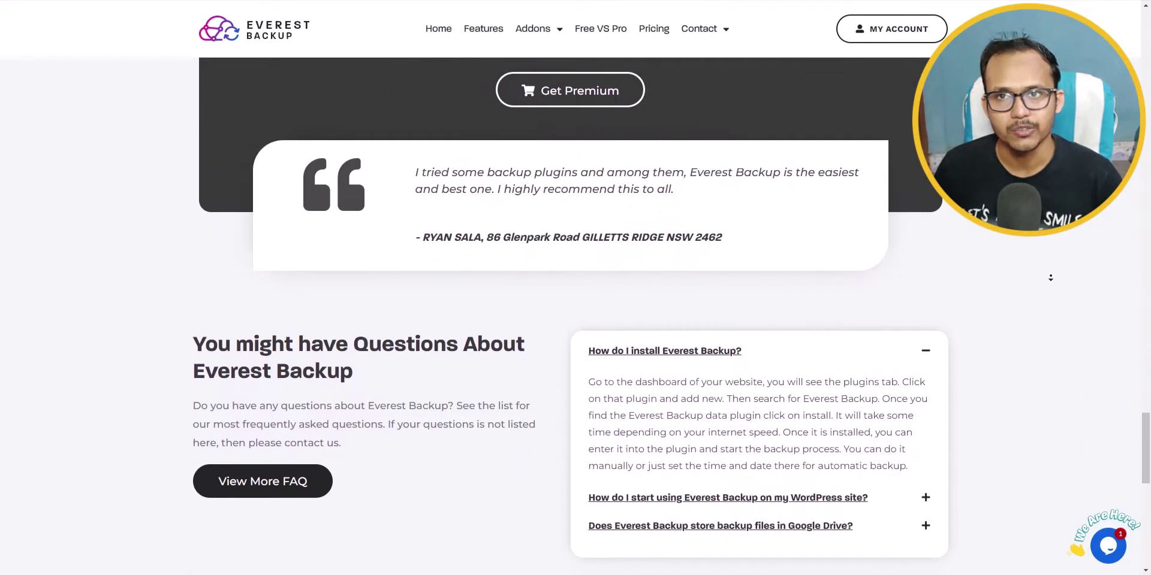
scroll(1050, 278, "down", 5)
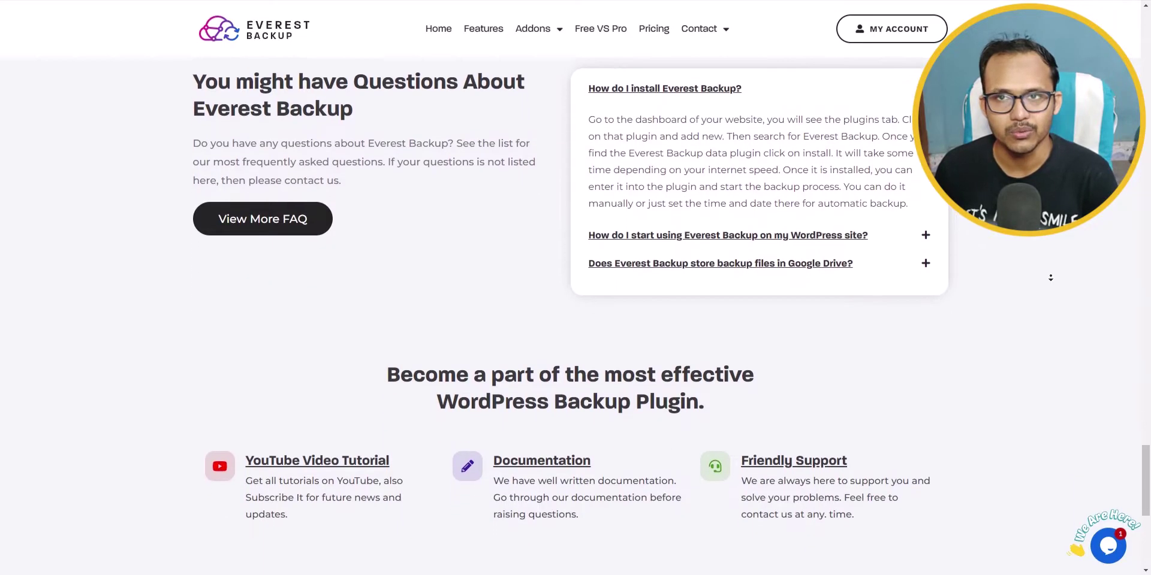
scroll(1050, 278, "down", 4)
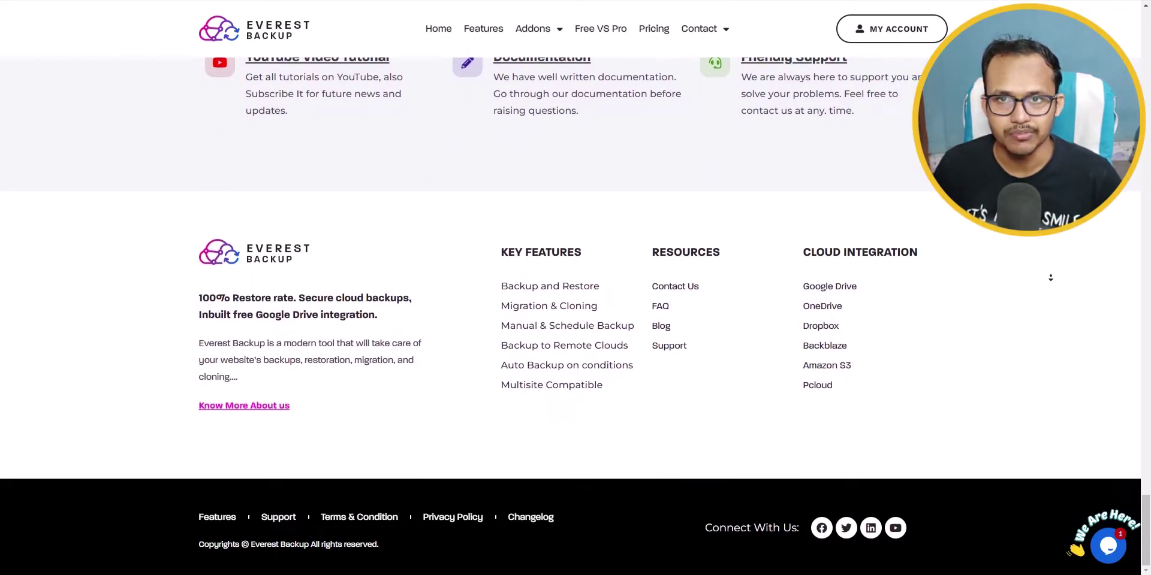
Step: Browse the feature list from the top and download everest-backup.zip via Free Download Now
key("Home")
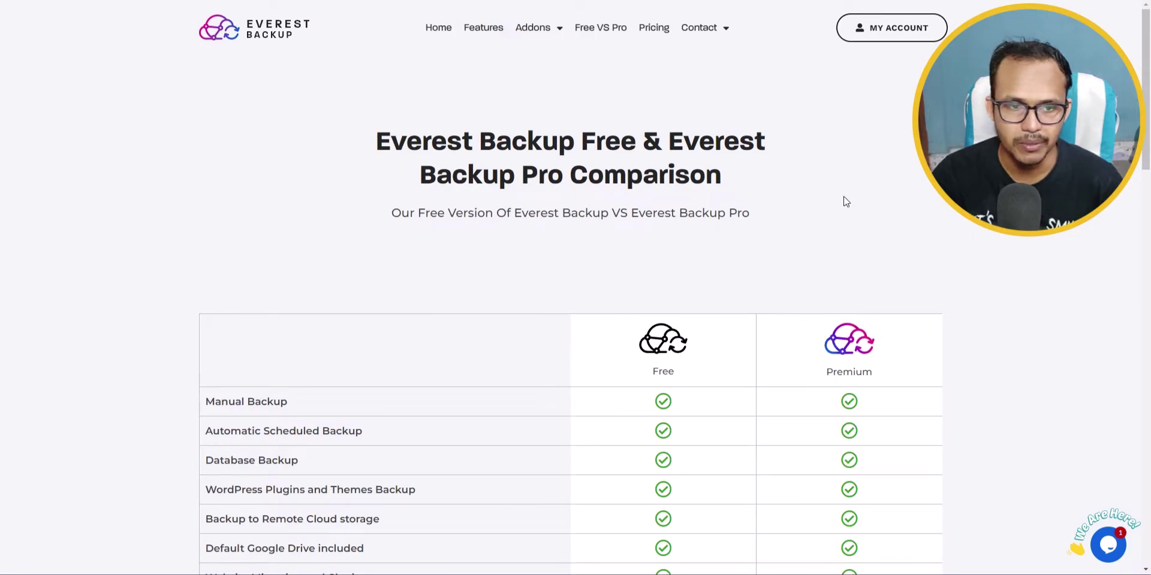
scroll(881, 263, "down", 4)
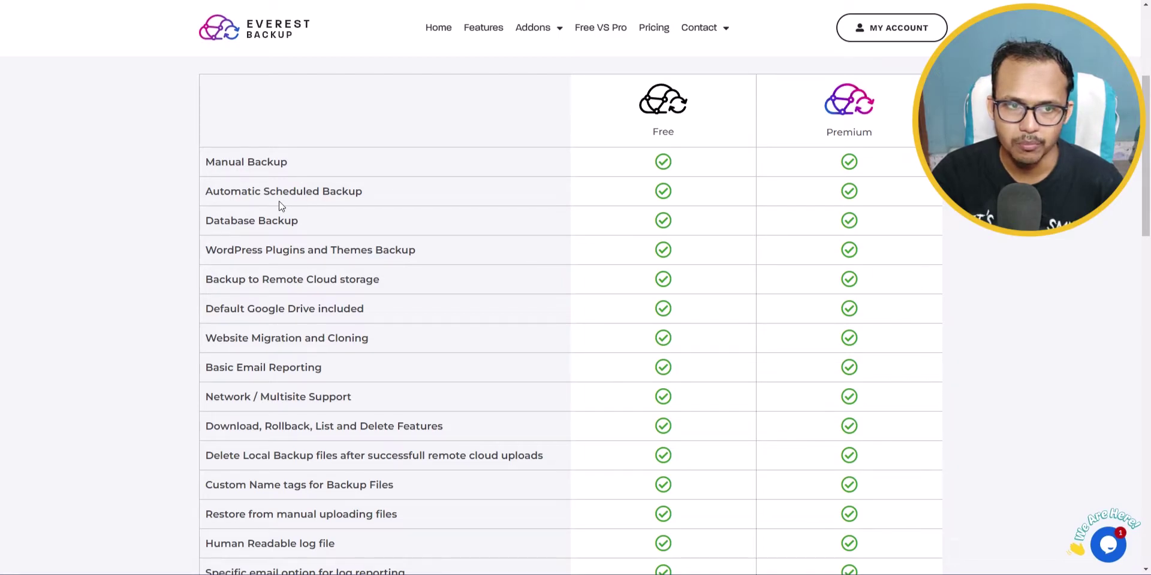
scroll(378, 207, "down", 1)
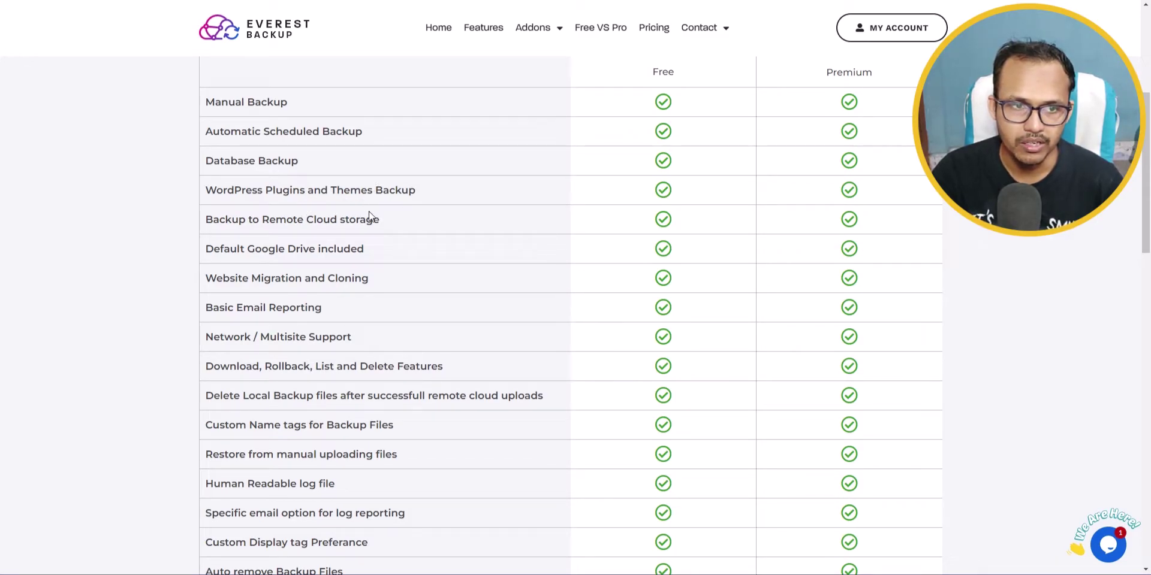
scroll(389, 214, "down", 1)
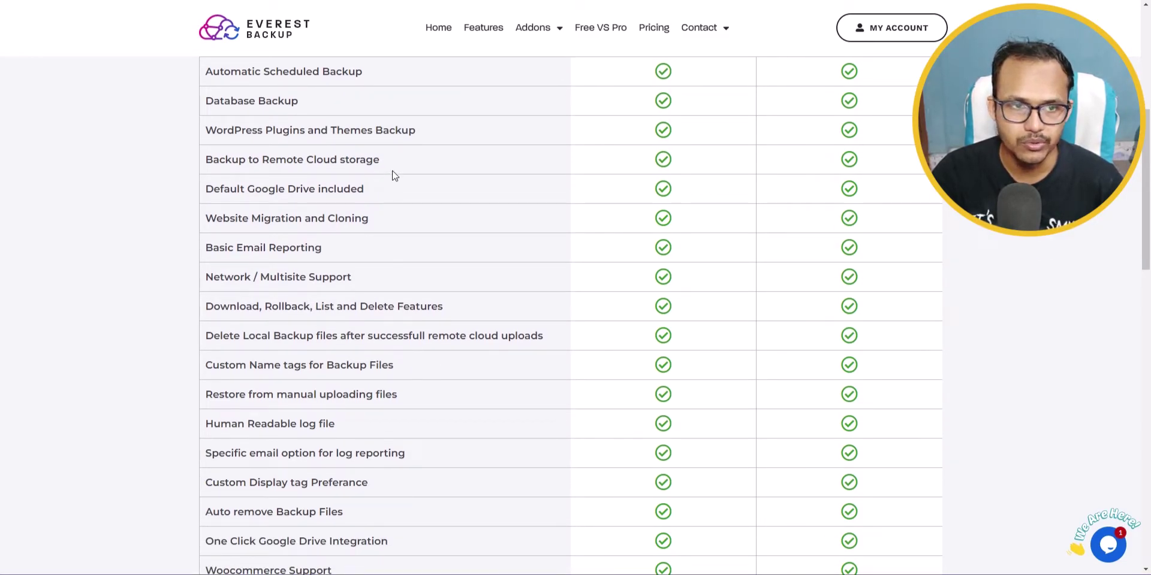
scroll(400, 203, "down", 1)
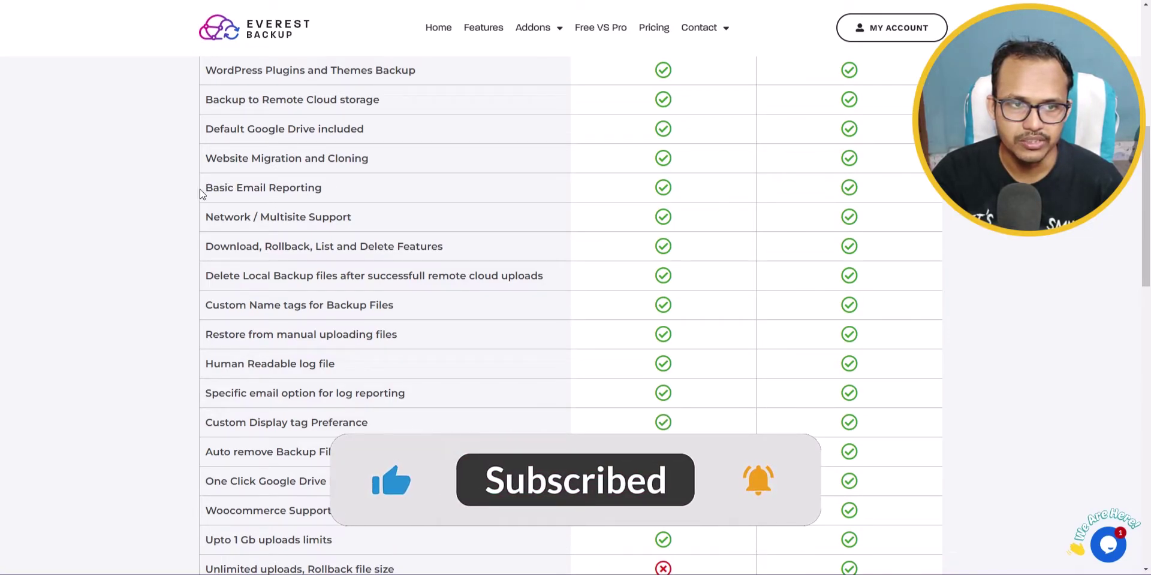
left_click_drag(202, 189, 320, 192)
left_click(355, 195)
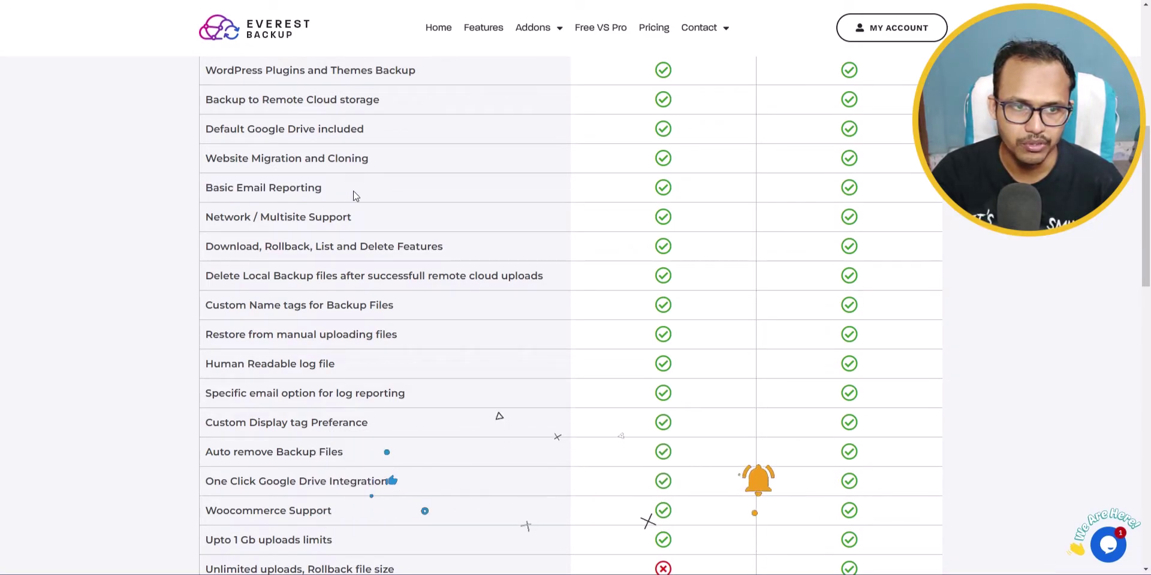
scroll(386, 245, "down", 4)
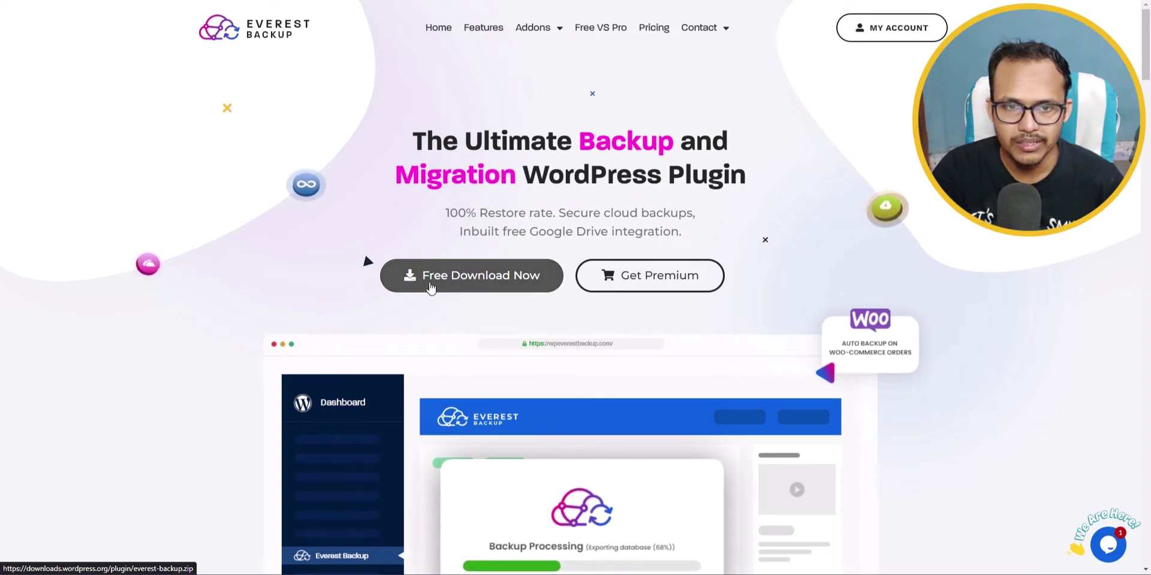
left_click(429, 288)
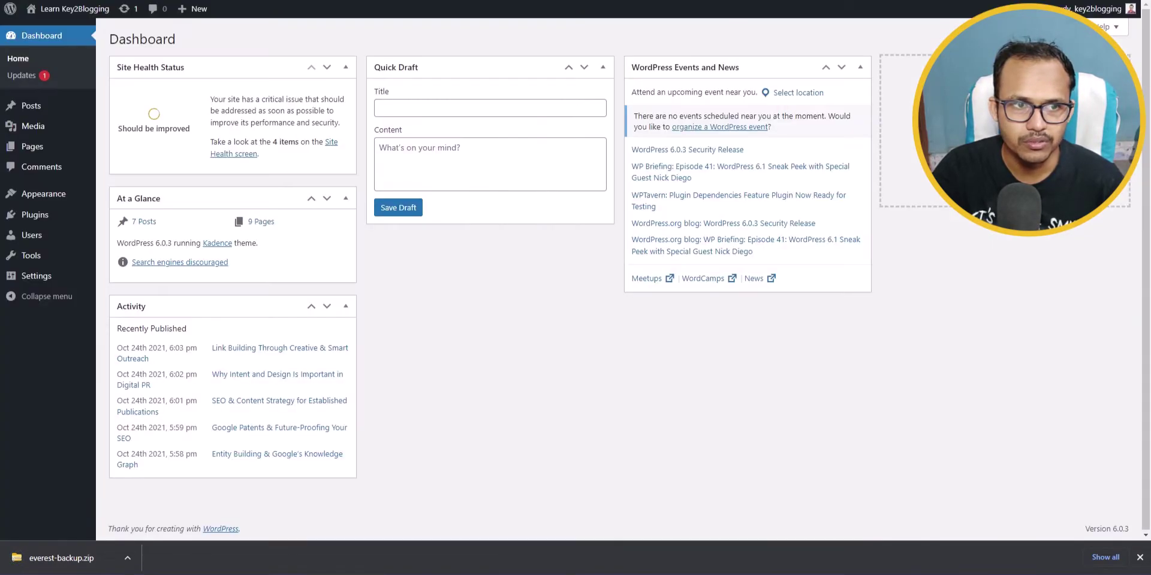
Step: Upload everest-backup.zip through Plugins > Add New > Upload Plugin and install it
mouse_move(34, 220)
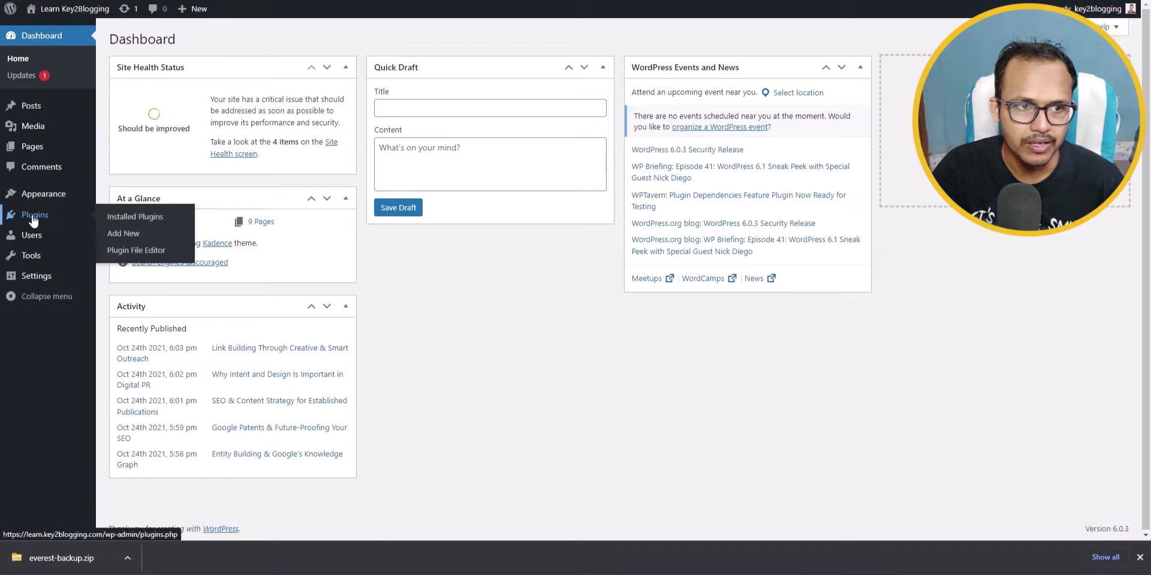
left_click(131, 233)
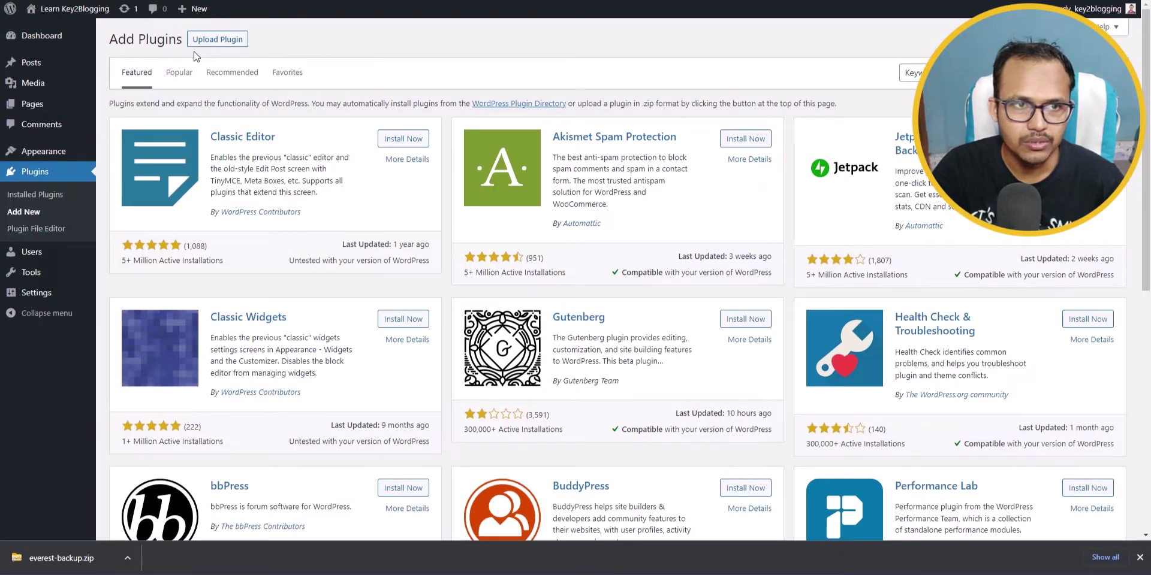
left_click(231, 45)
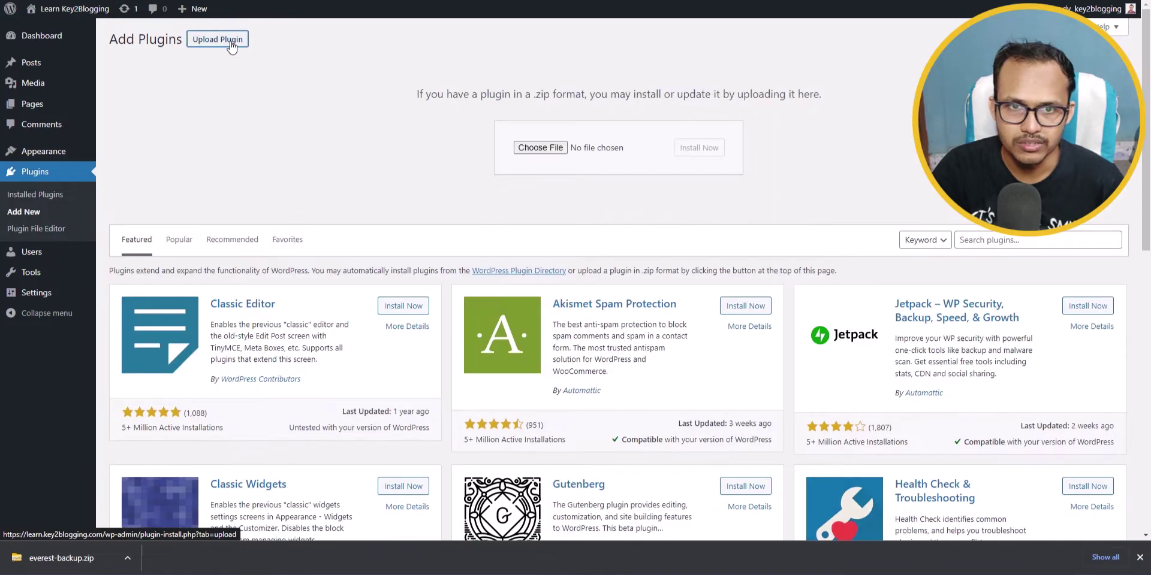
left_click(541, 151)
left_click(541, 151)
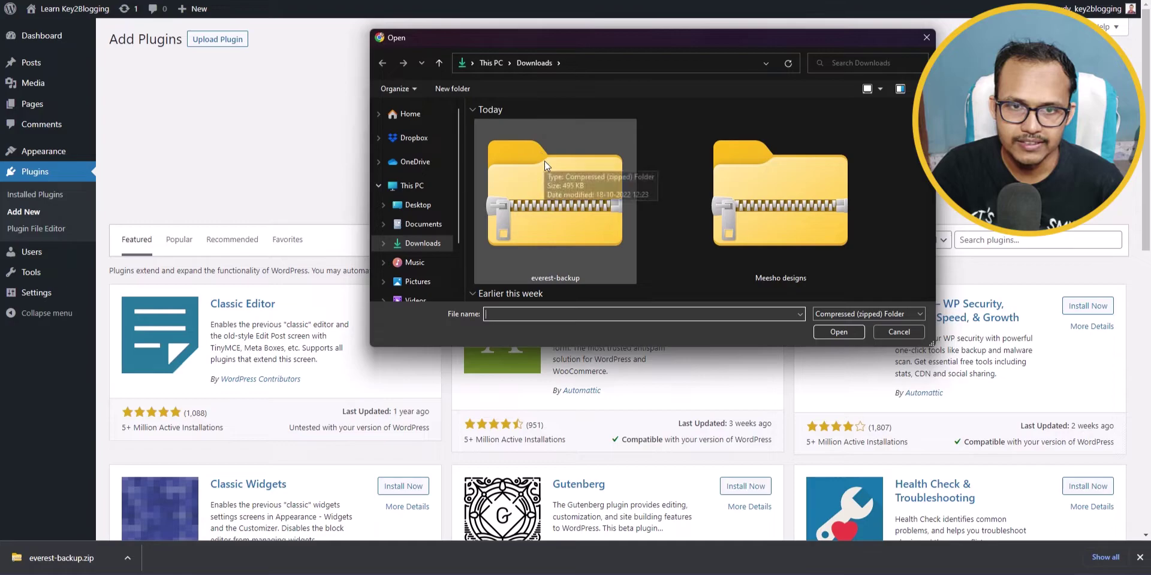
left_click(557, 168)
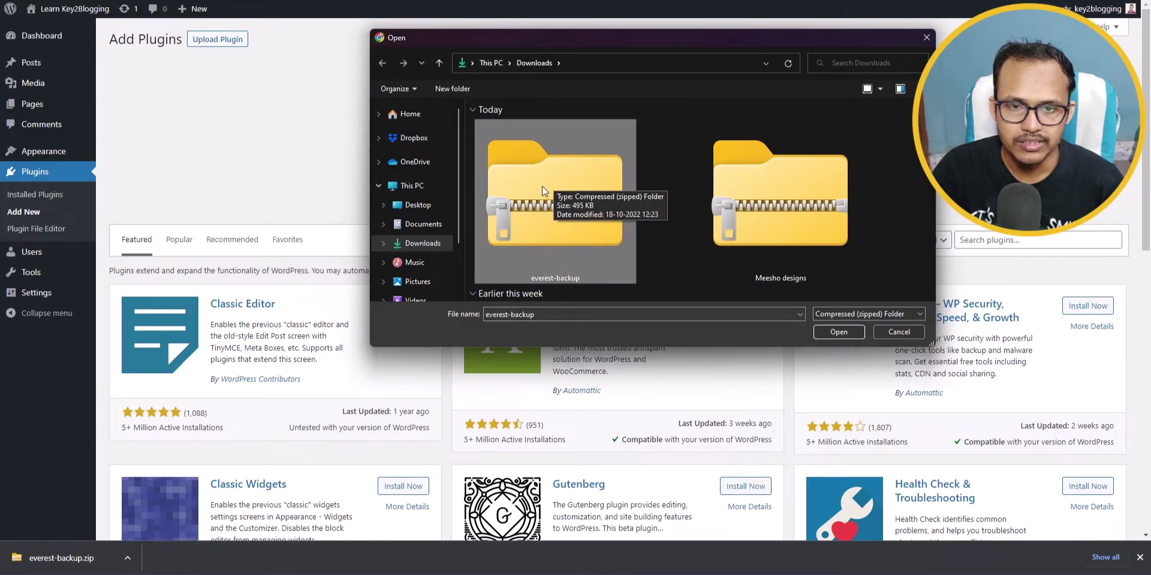
left_click(844, 336)
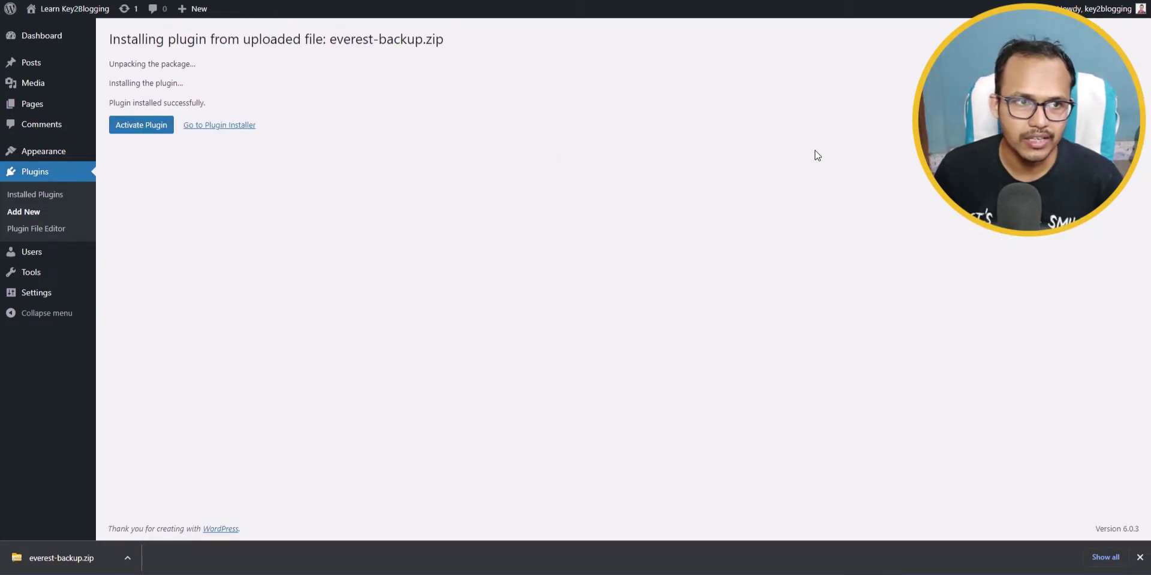
Step: Activate the Everest Backup plugin and open its backup page from the sidebar
left_click(125, 128)
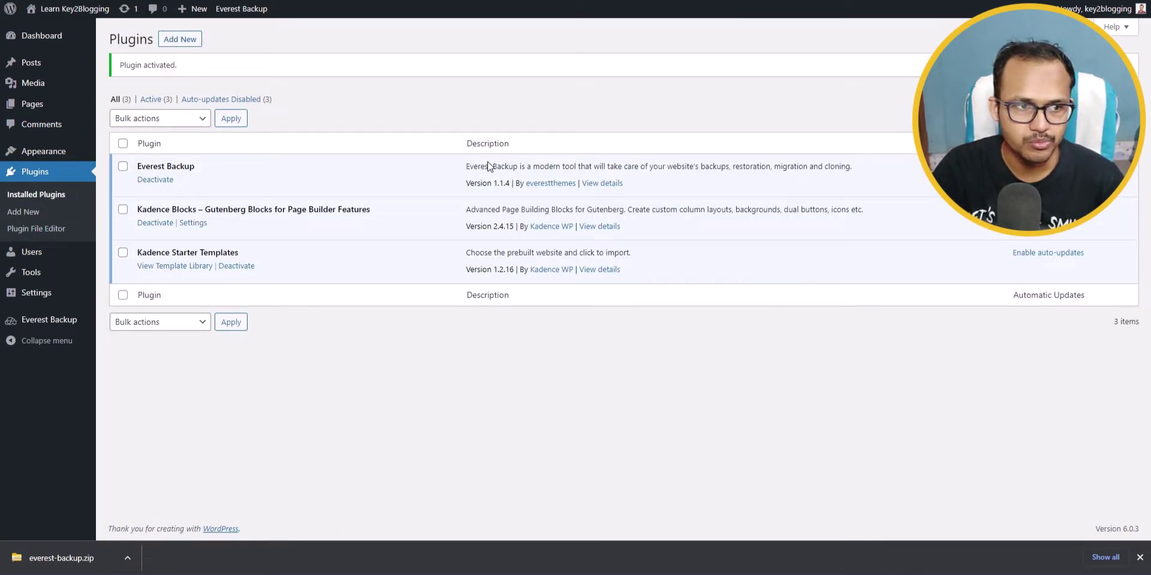
mouse_move(36, 329)
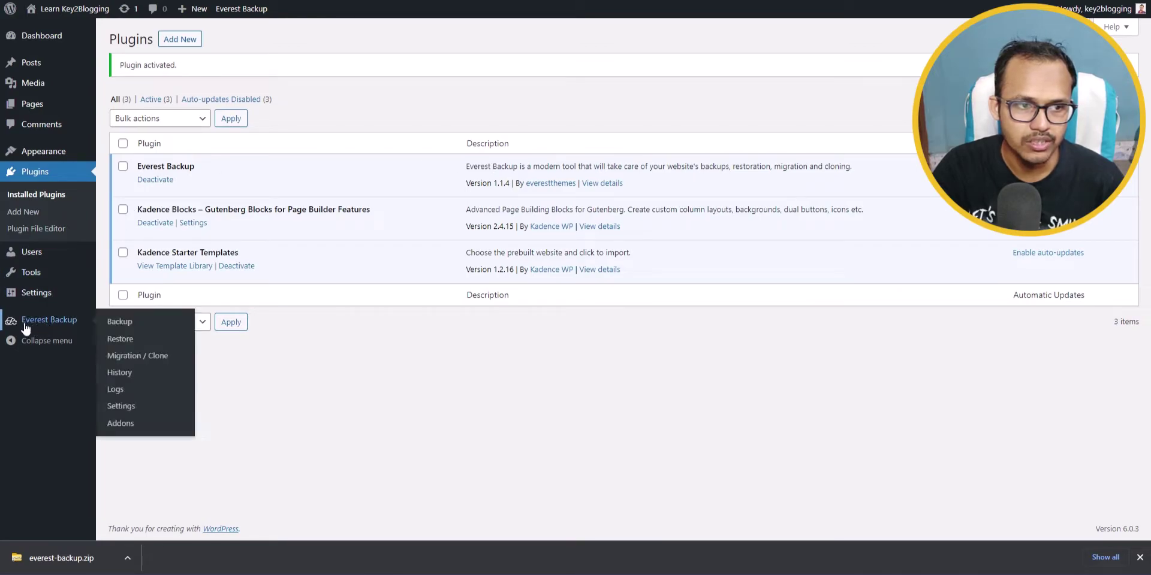
left_click(50, 319)
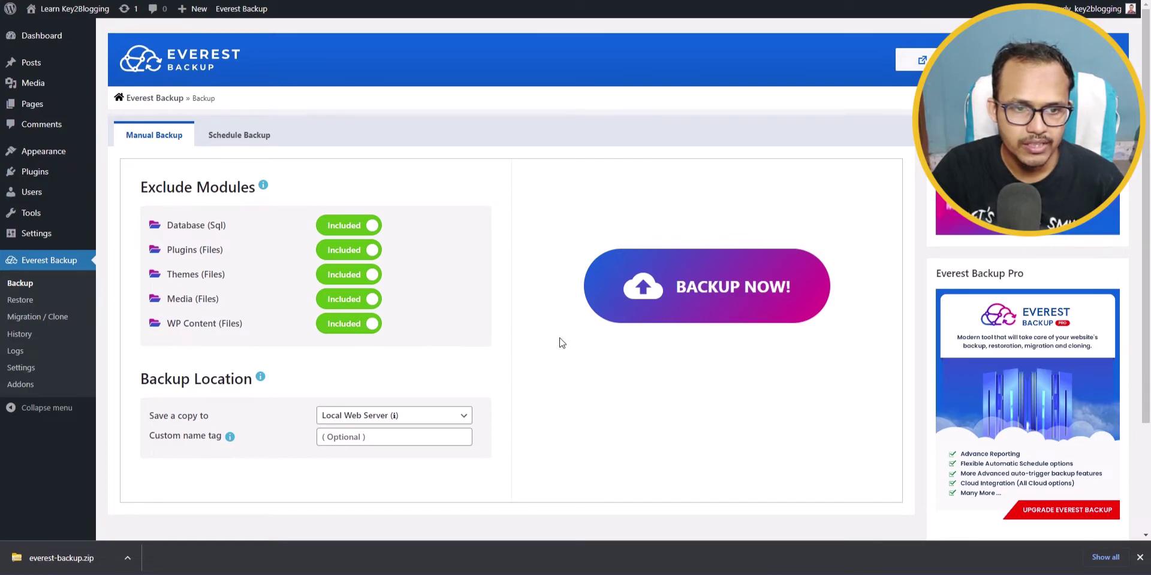
Step: Keep Local Web Server as the backup location and go to Schedule Backup
scroll(559, 342, "down", 1)
left_click(390, 356)
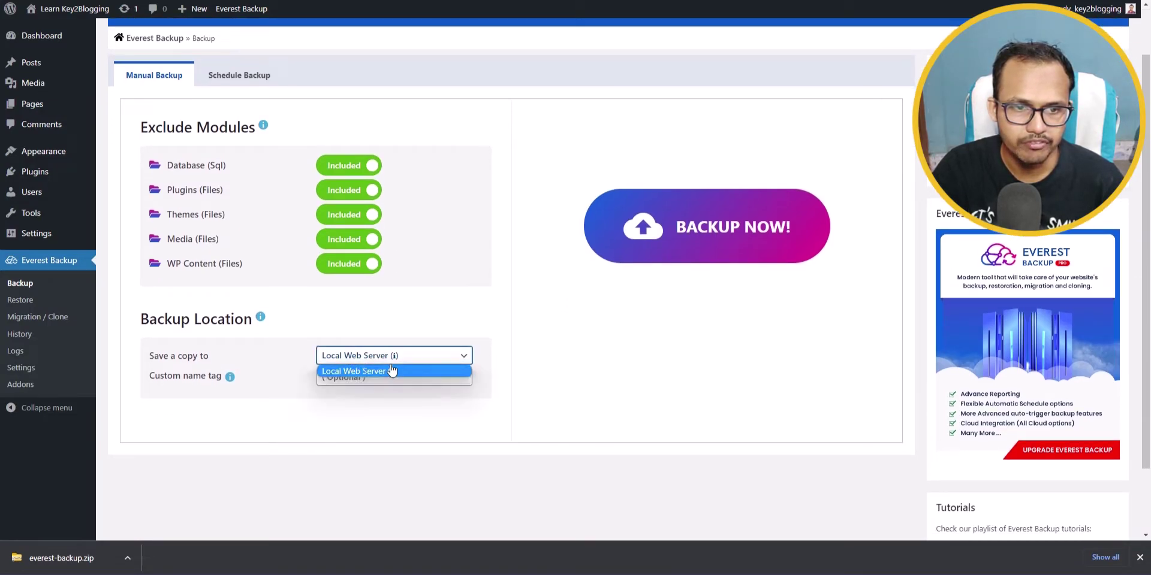
left_click(406, 373)
scroll(576, 342, "up", 1)
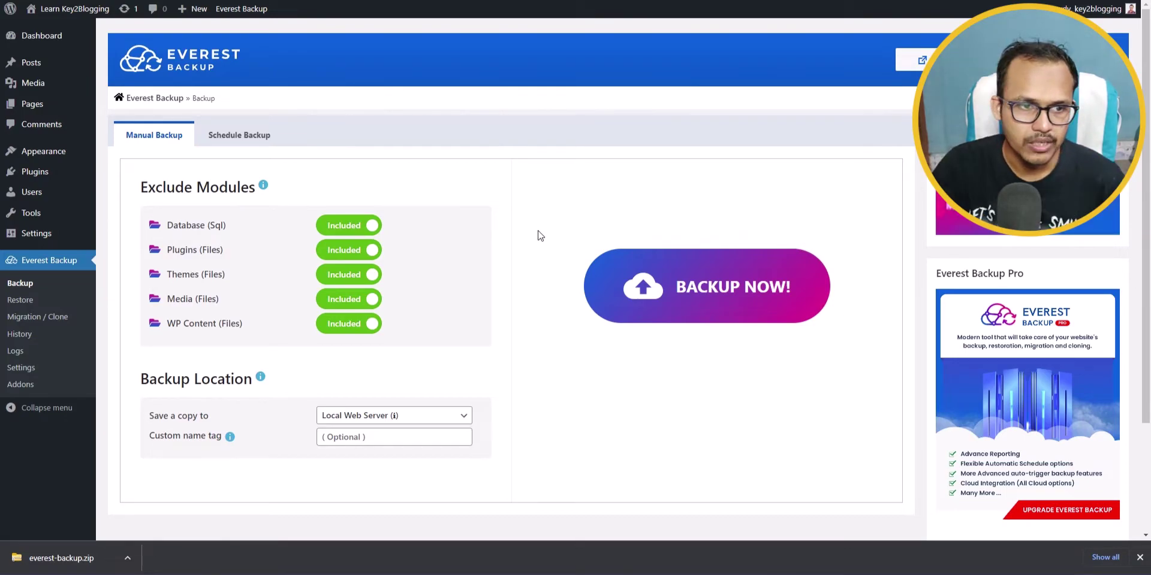
left_click(259, 144)
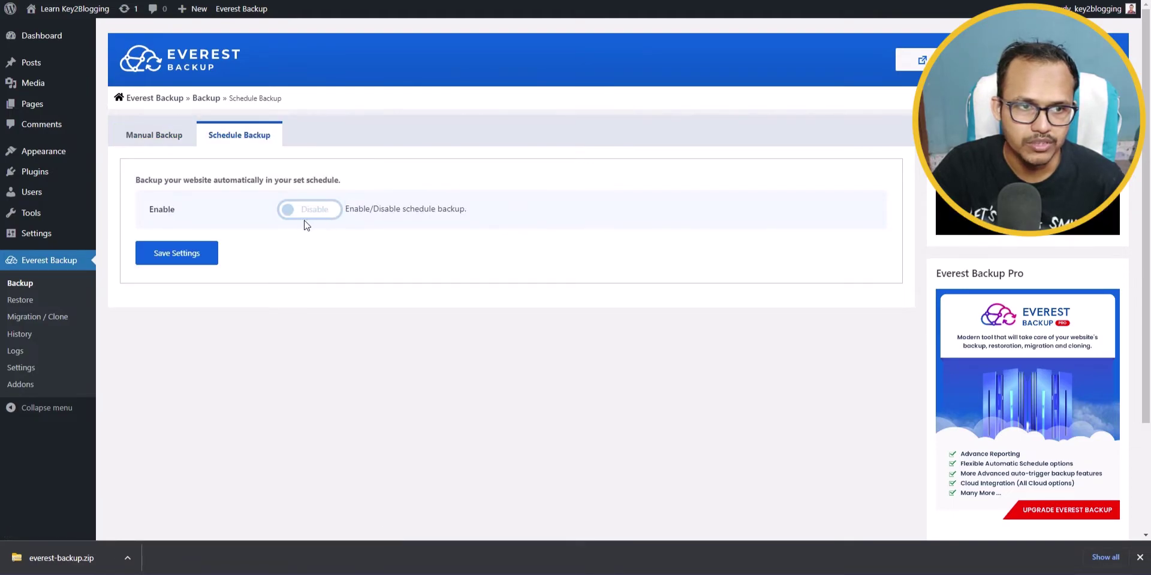
Step: Enable scheduled backups and set the backup cron cycle to Weekly
left_click(307, 213)
left_click(398, 248)
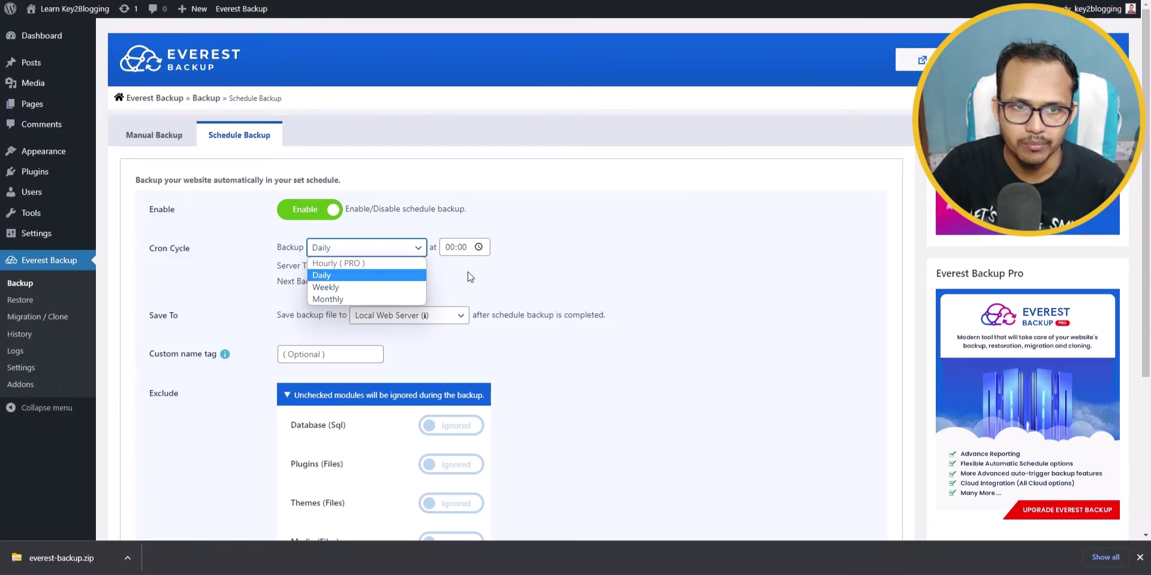
left_click(366, 277)
scroll(593, 240, "down", 1)
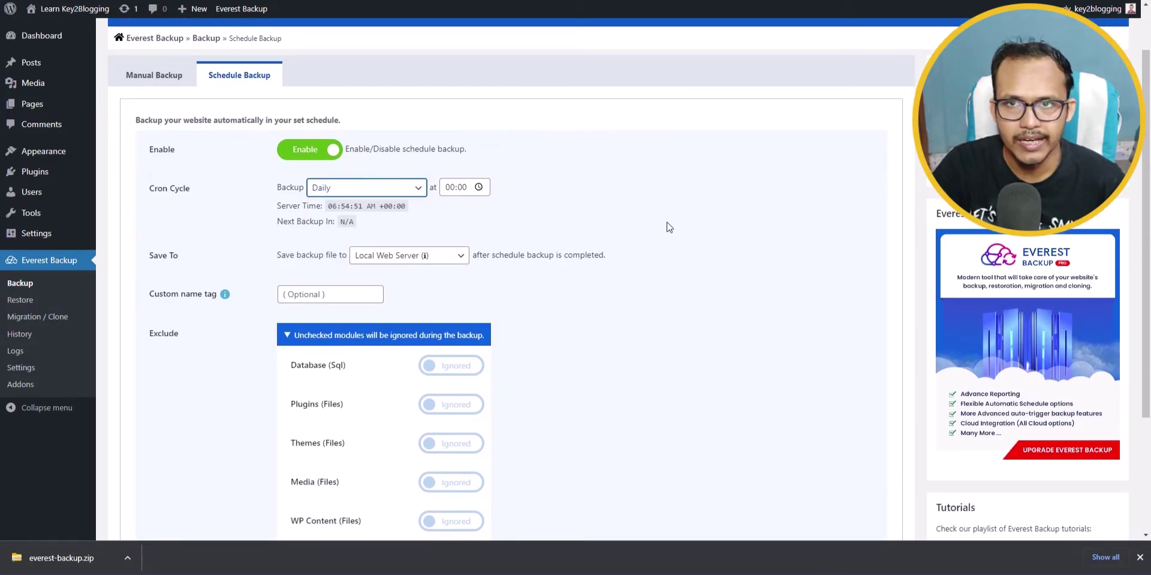
scroll(669, 227, "up", 1)
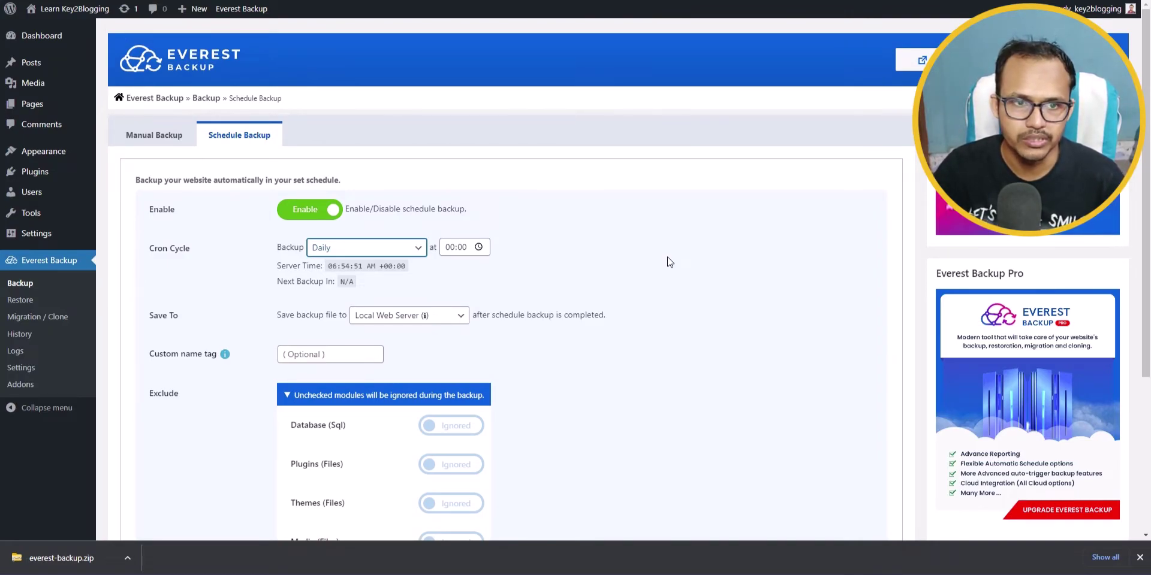
left_click(403, 248)
left_click(378, 271)
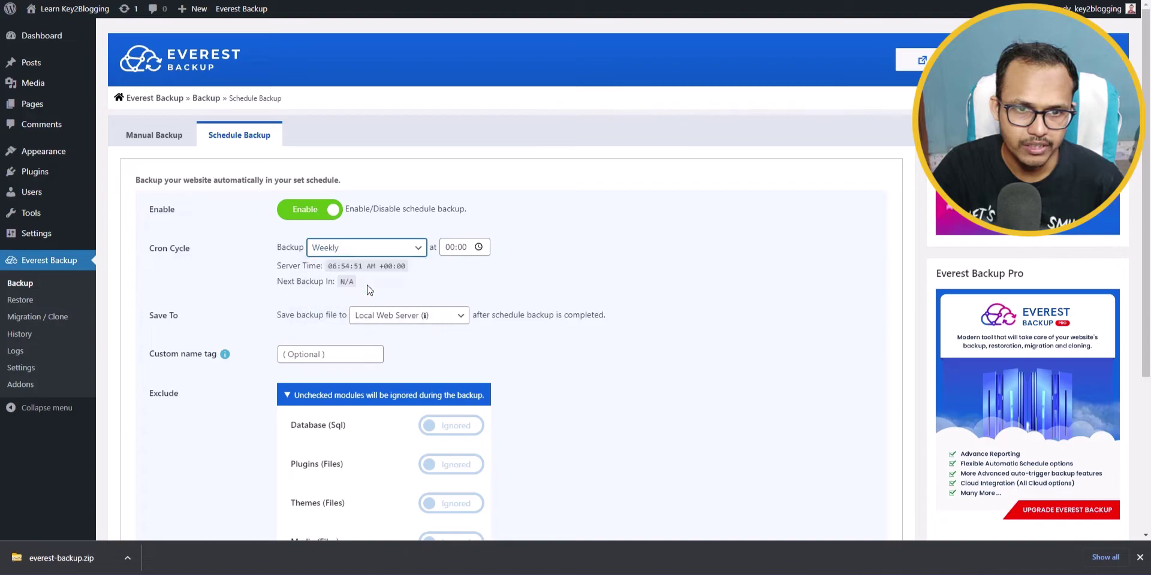
Step: Keep Local Web Server as destination, leave email notification off, and save the settings
scroll(620, 277, "down", 2)
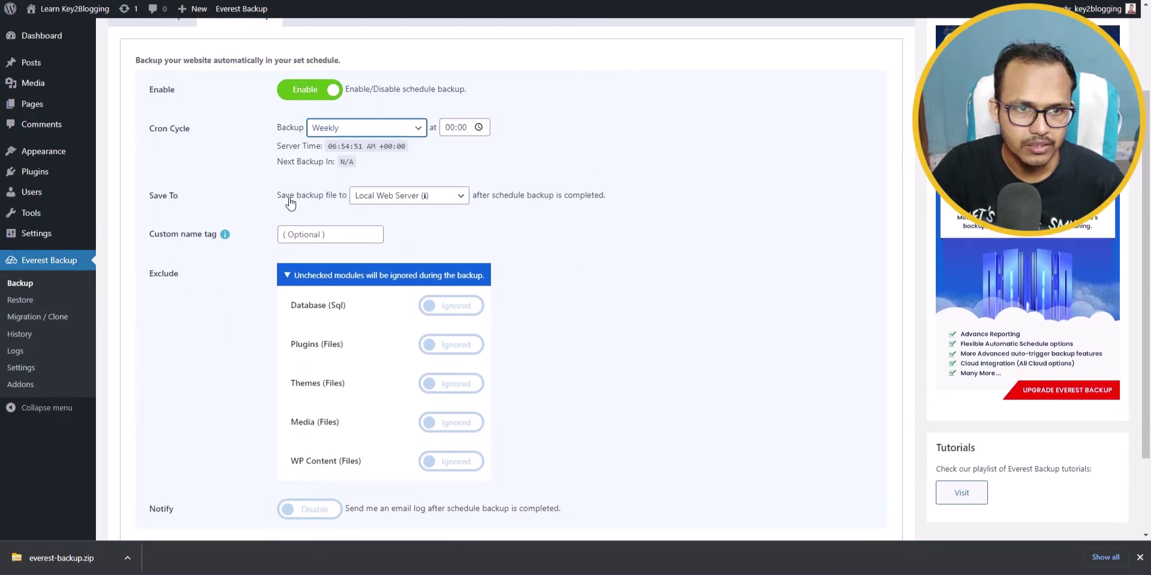
left_click(383, 201)
left_click(517, 209)
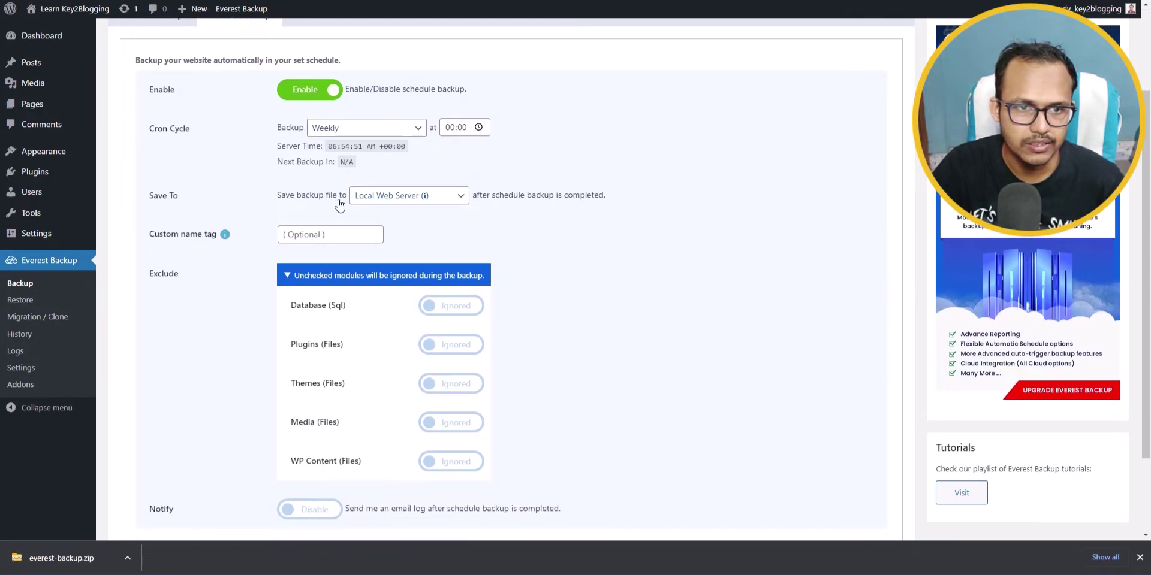
scroll(554, 231, "down", 1)
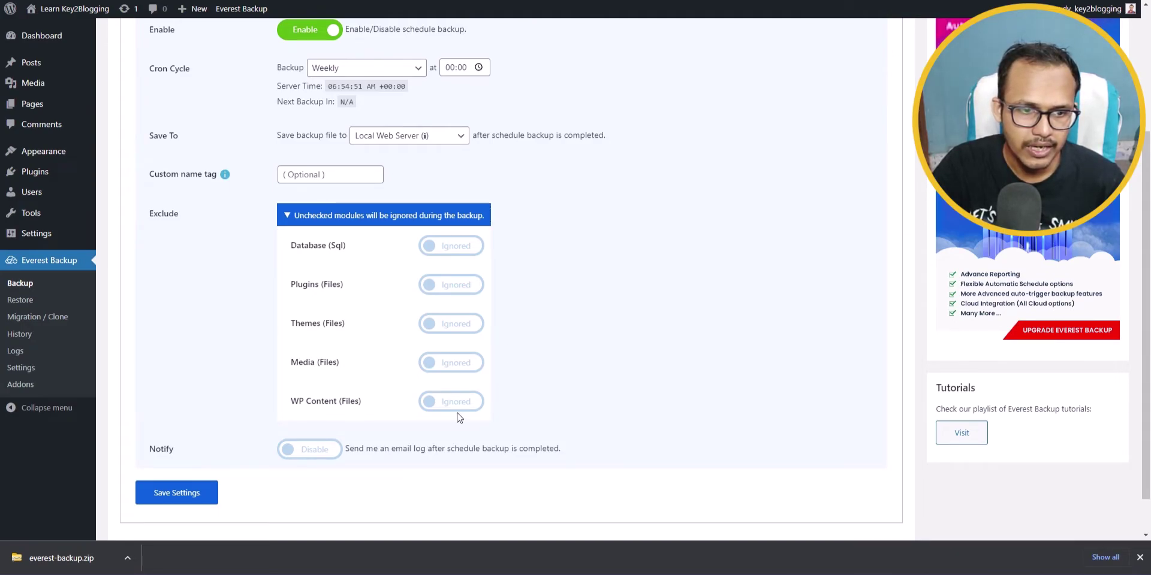
left_click(321, 450)
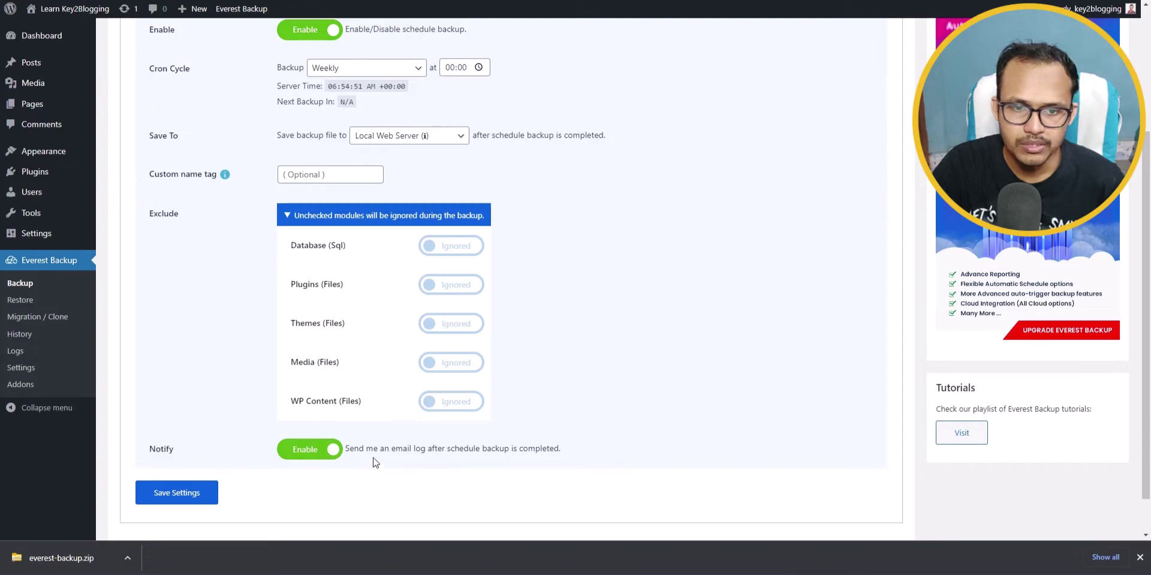
left_click(314, 460)
left_click(176, 493)
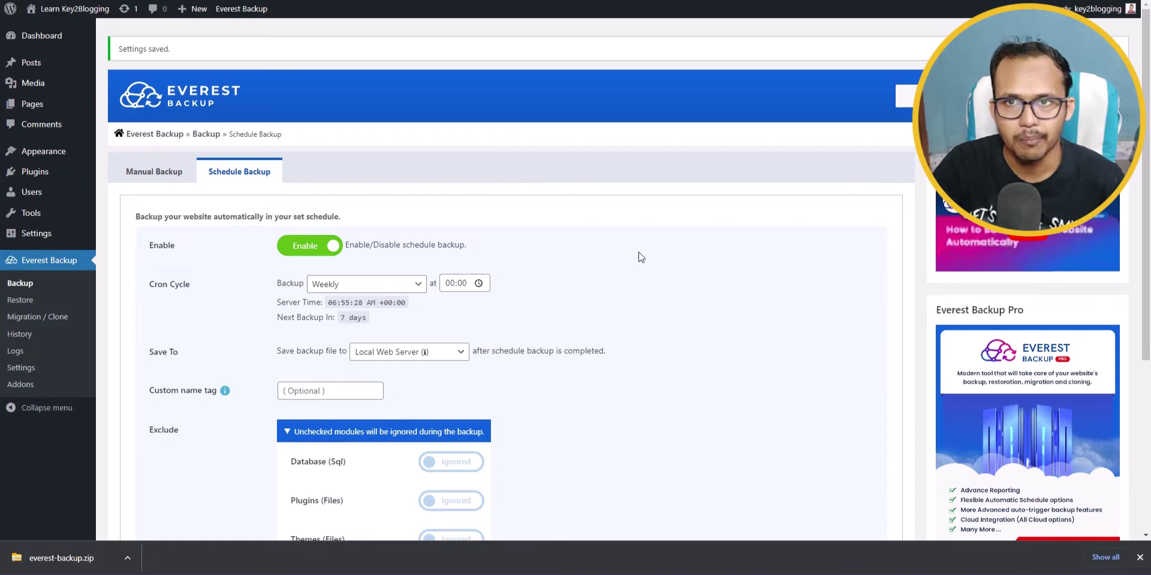
Step: Run BACKUP NOW for a full site backup and download the resulting 27.73 MB archive
left_click(165, 177)
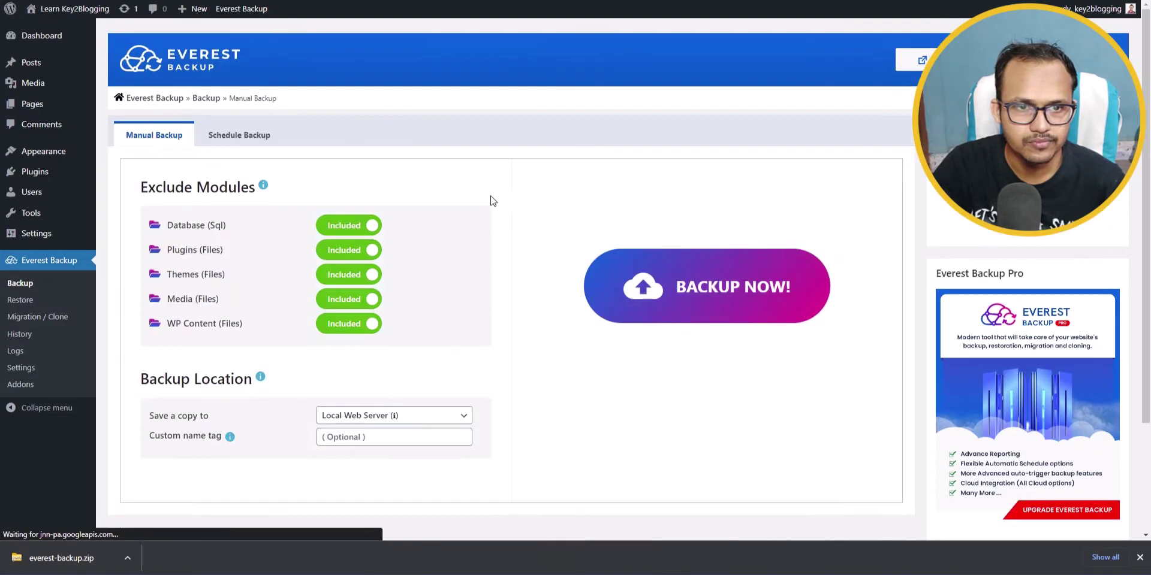
left_click(711, 289)
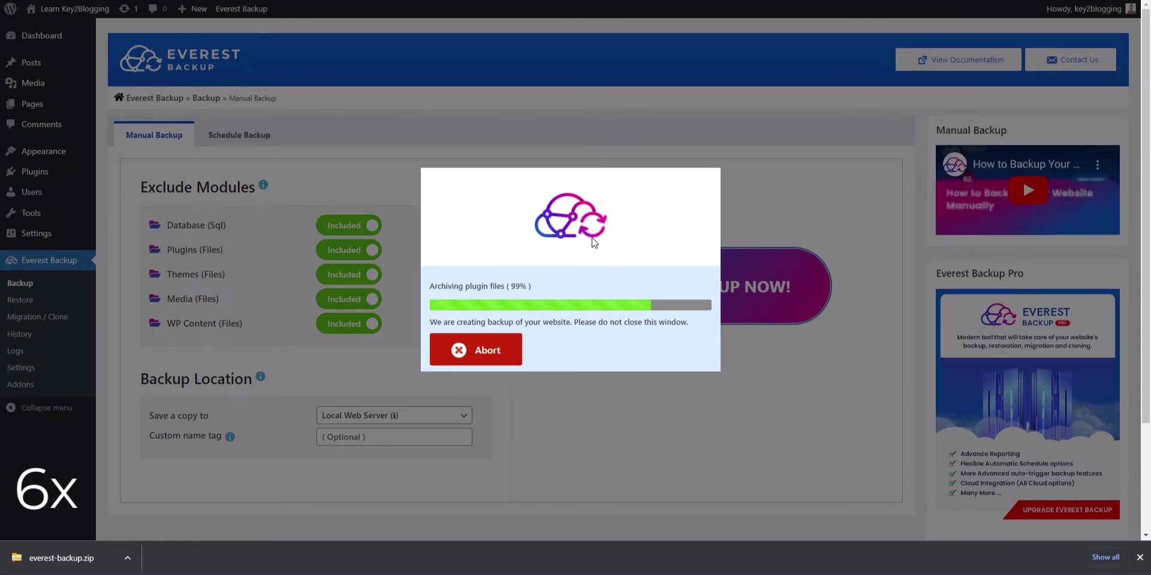
left_click(1140, 557)
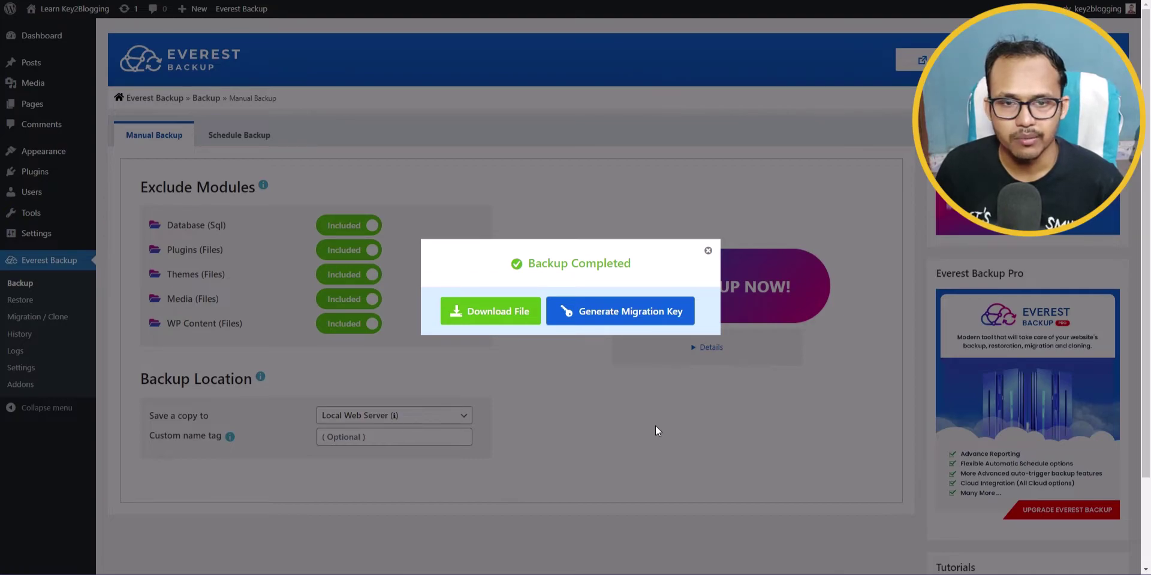
left_click(502, 311)
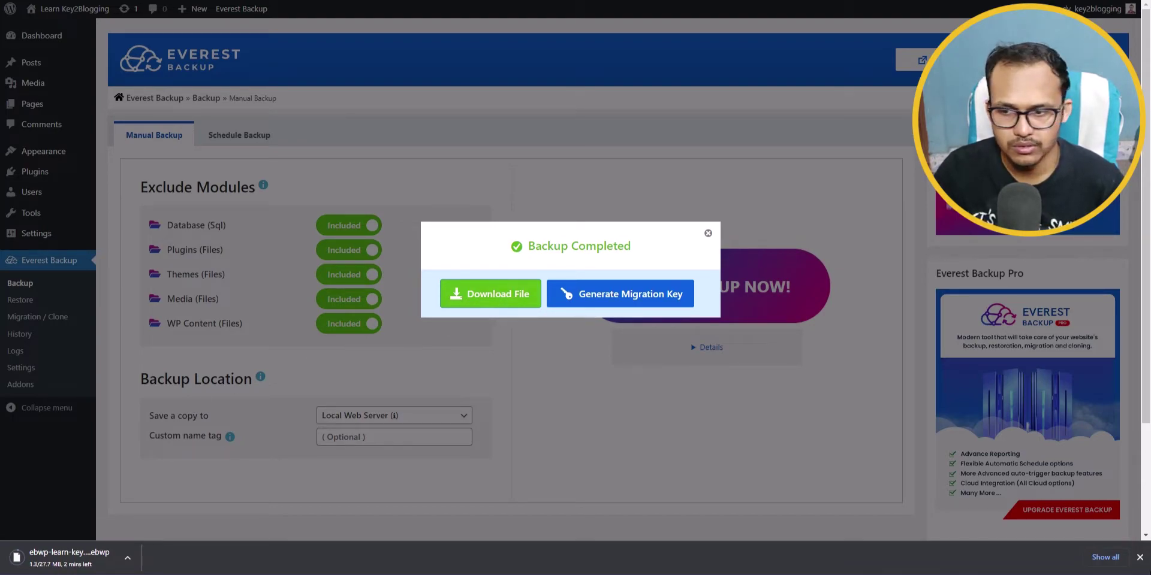
left_click(1140, 557)
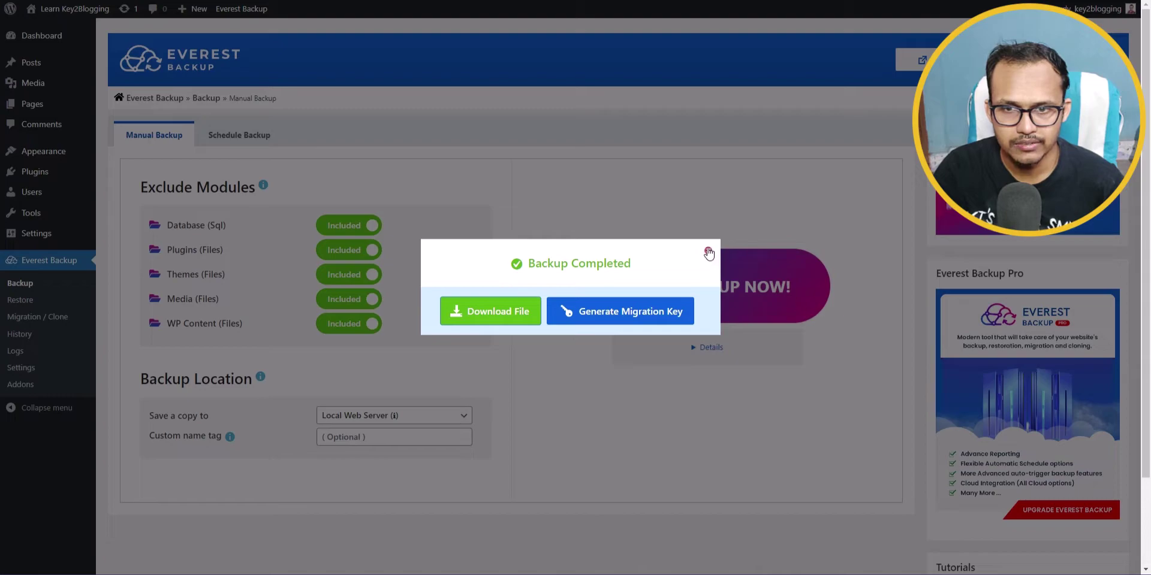
left_click(707, 251)
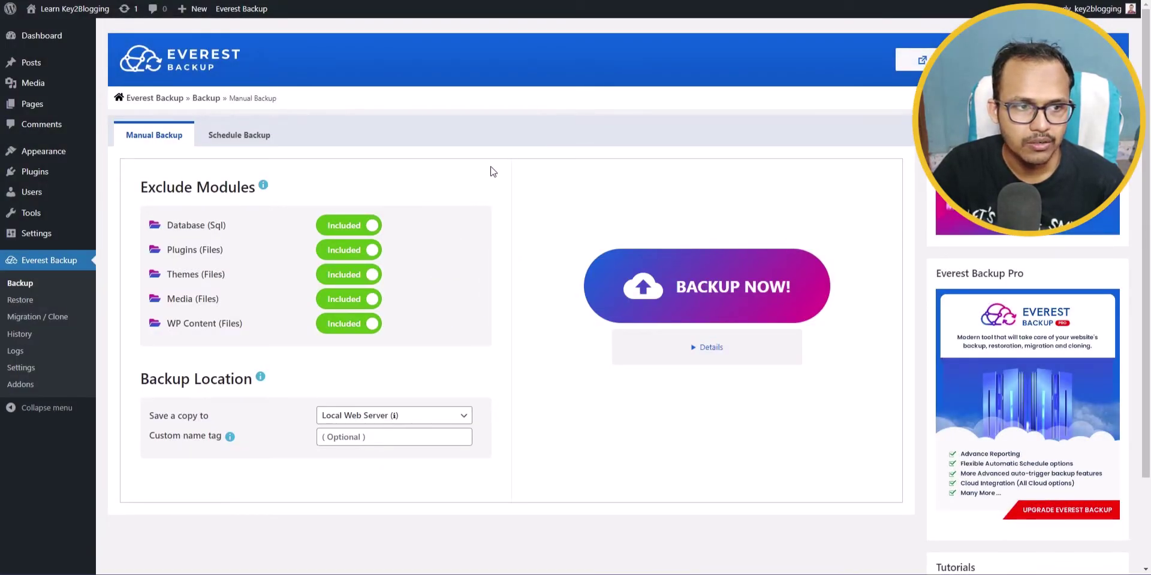
Step: Browse the Restore page's file picker in Downloads, then switch to Migration / Clone
left_click(31, 302)
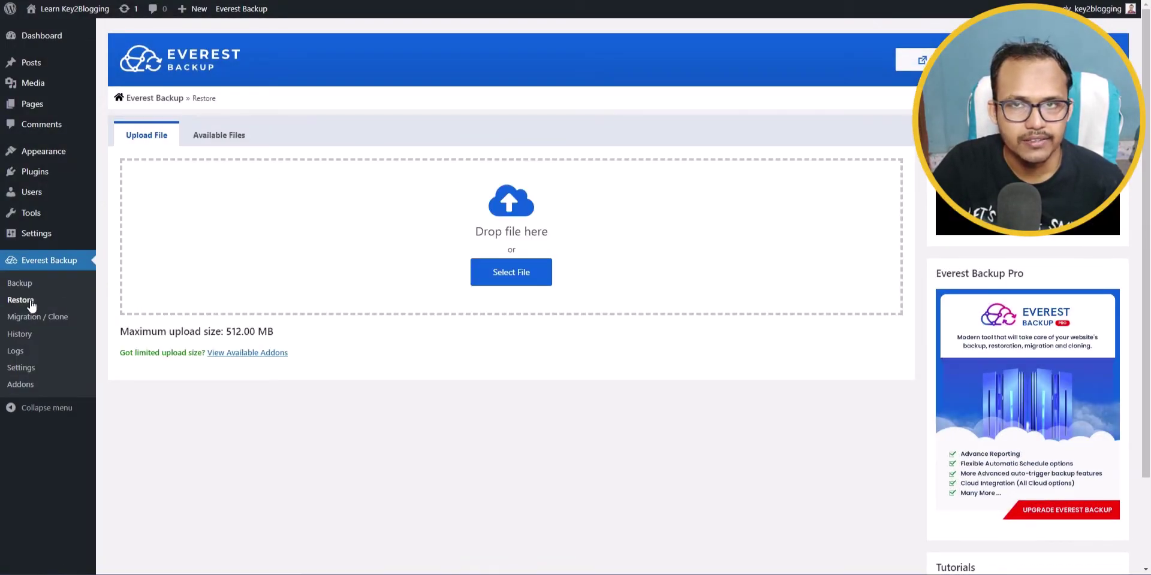
left_click(500, 274)
double_click(499, 274)
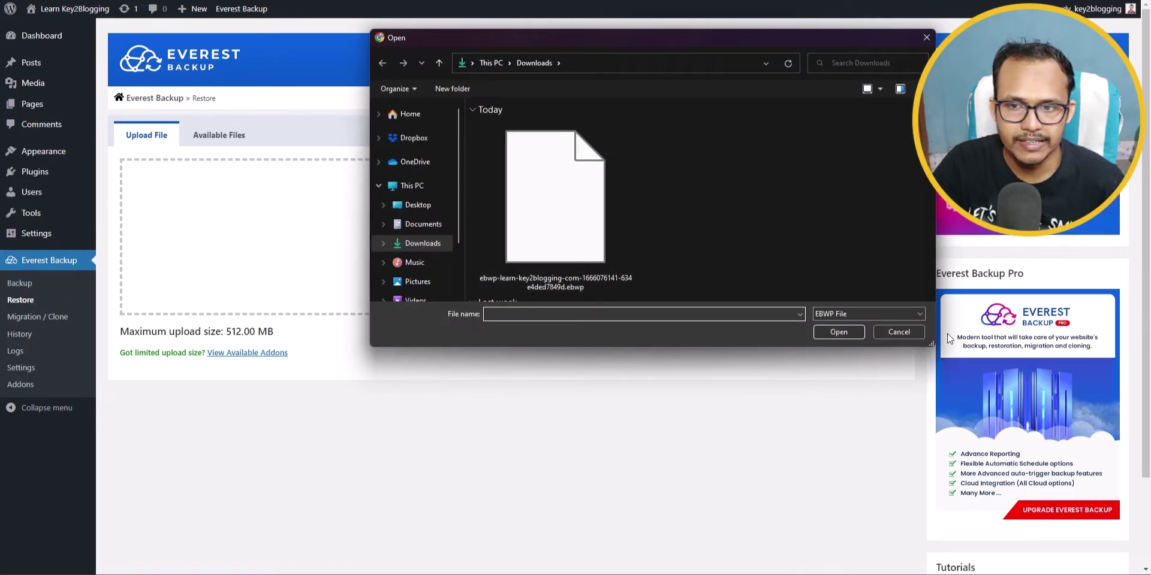
double_click(509, 270)
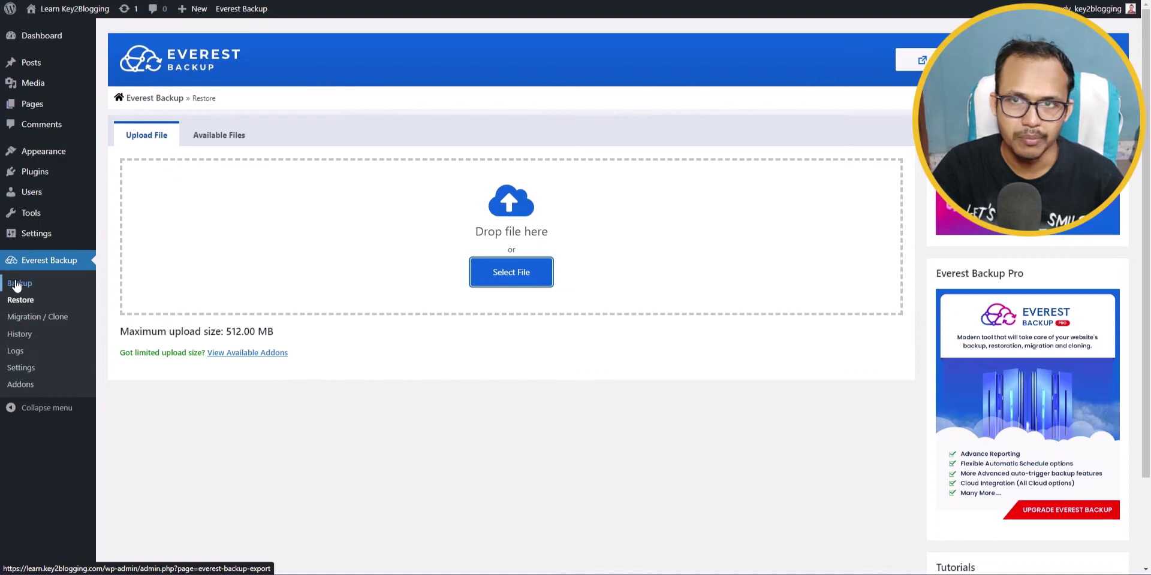
left_click(35, 321)
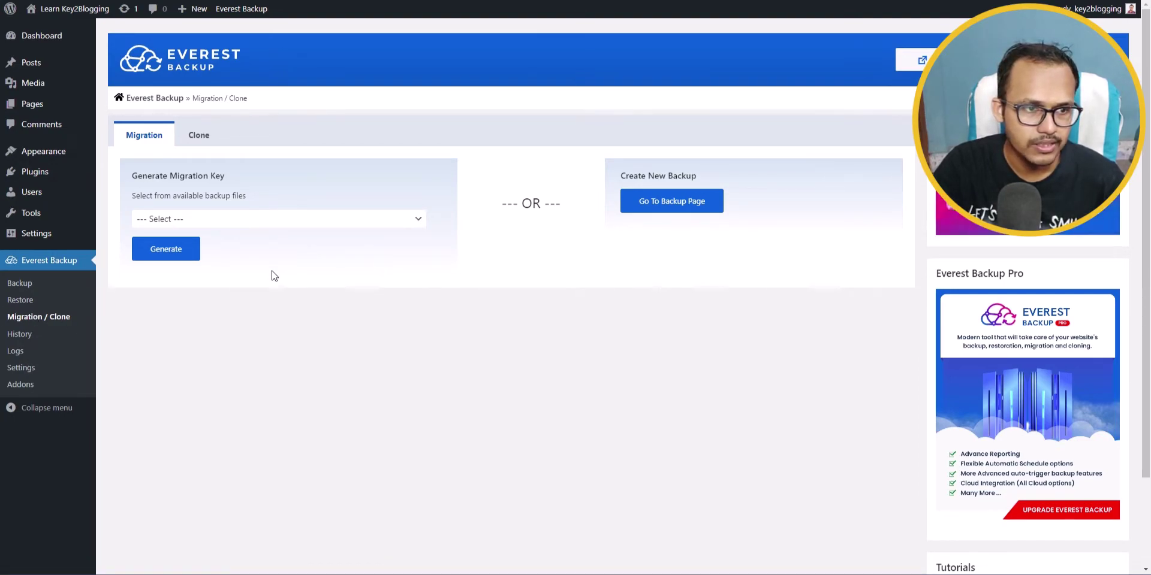
Step: Filter the Addons page to Cloud and install & activate the Google Drive addon
left_click(20, 386)
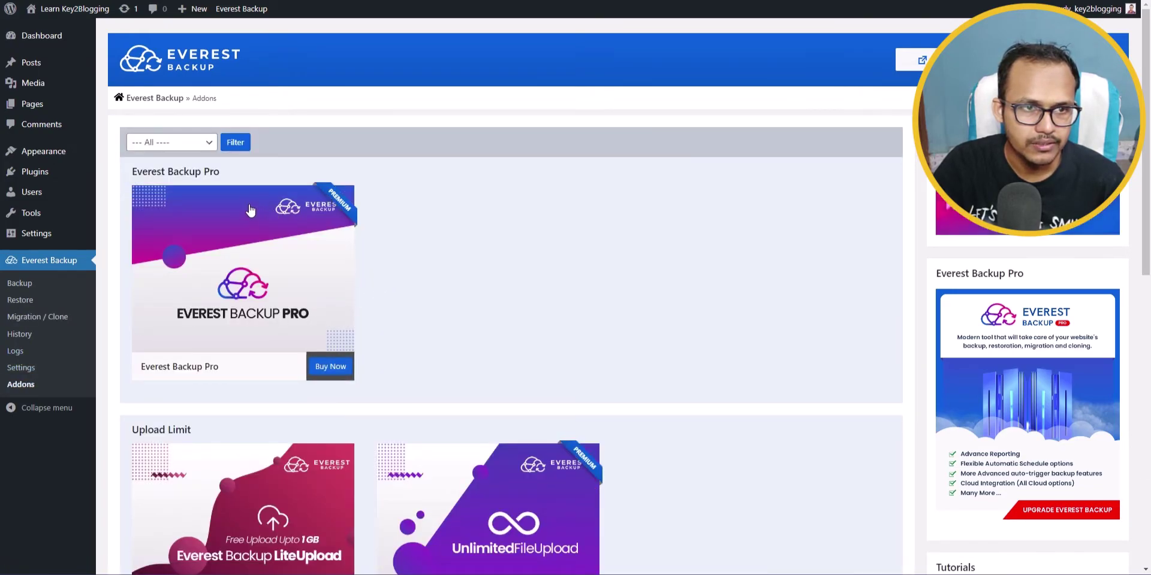
left_click(189, 142)
left_click(163, 193)
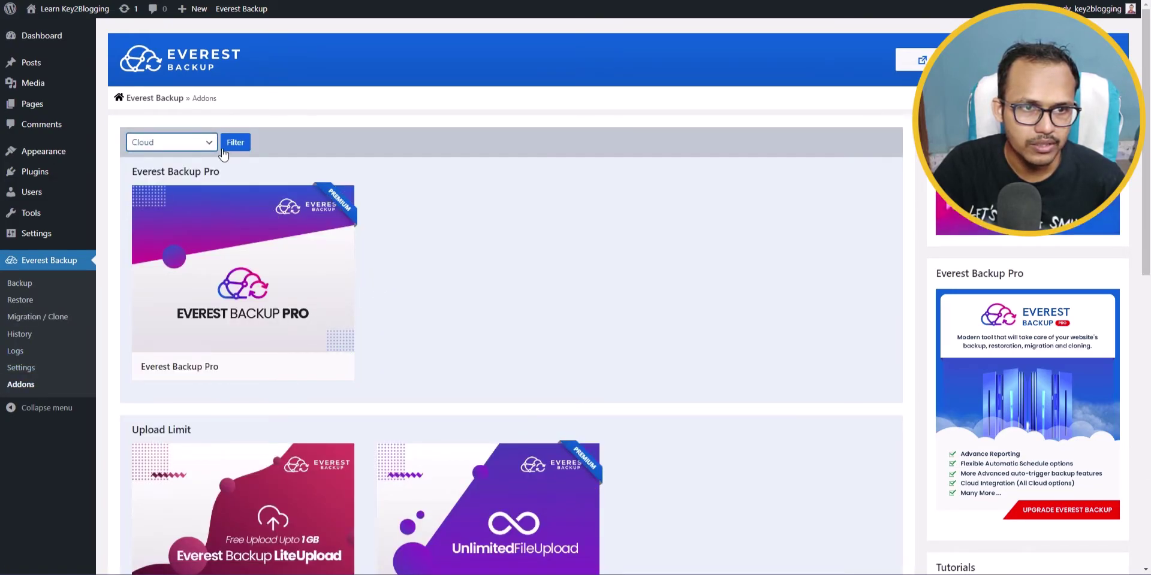
left_click(235, 144)
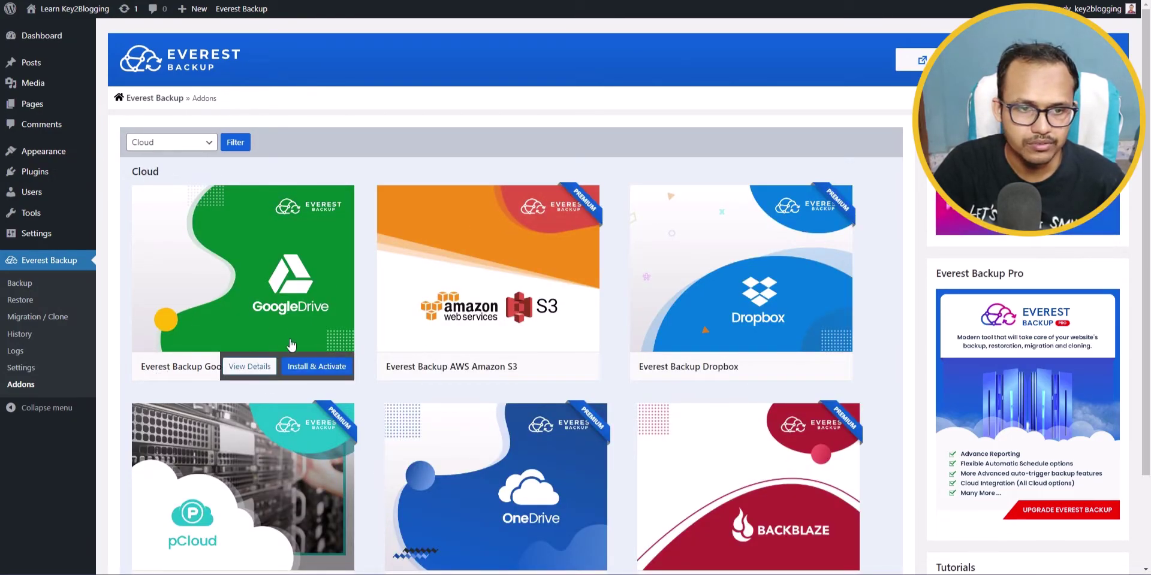
left_click(306, 367)
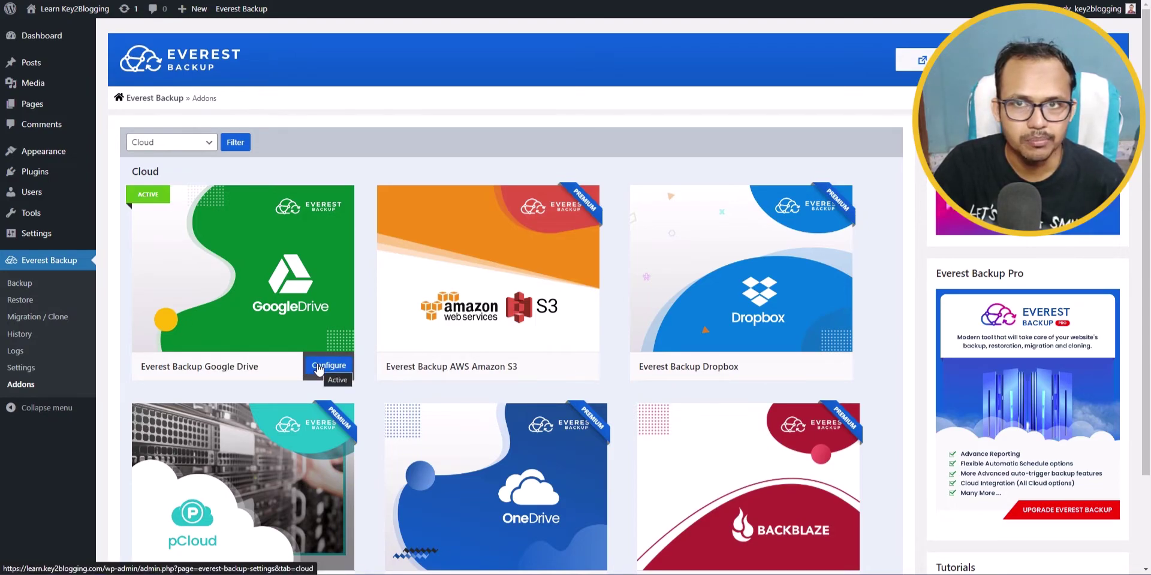
Step: Log in with Google to authorize Drive, nudge the Transfer Rate up, and save
left_click(318, 369)
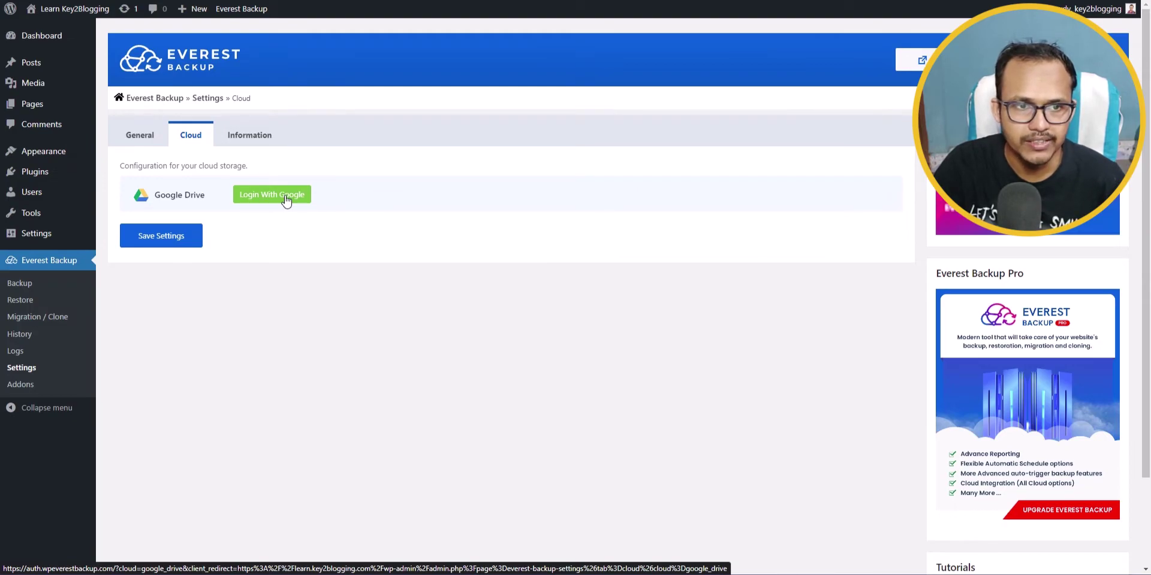
left_click(286, 198)
left_click(518, 264)
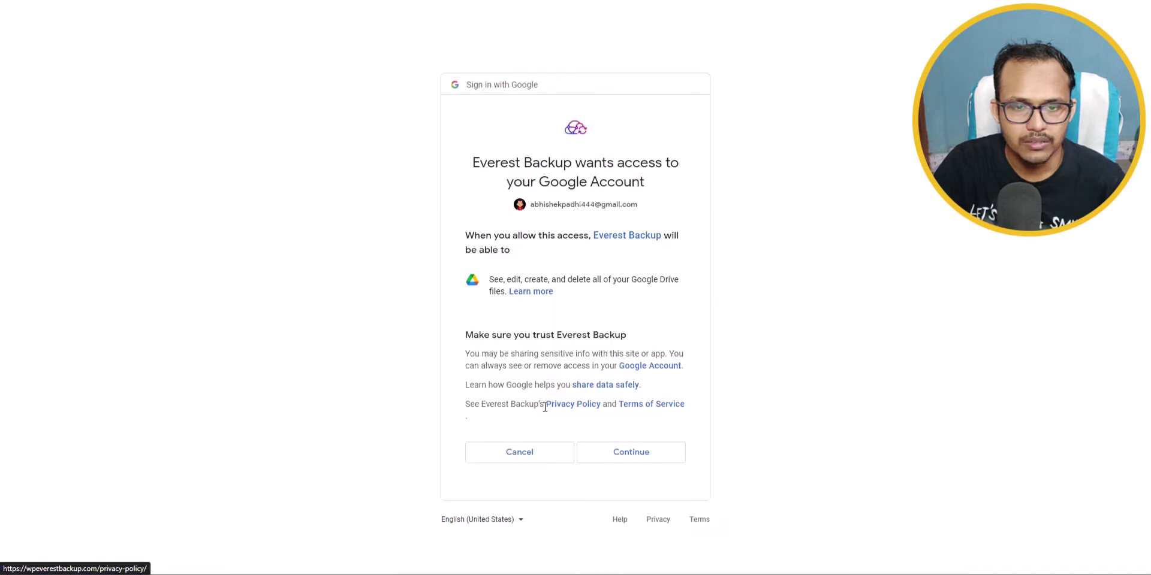
left_click(632, 454)
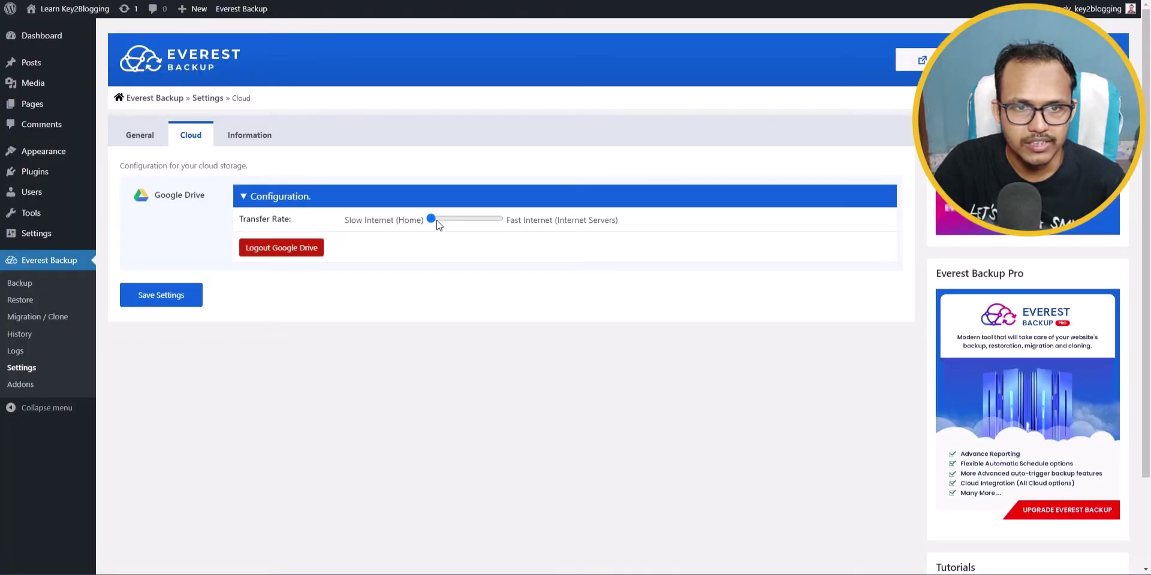
mouse_move(437, 223)
left_mouse_down()
mouse_move(506, 224)
mouse_move(458, 228)
left_mouse_up()
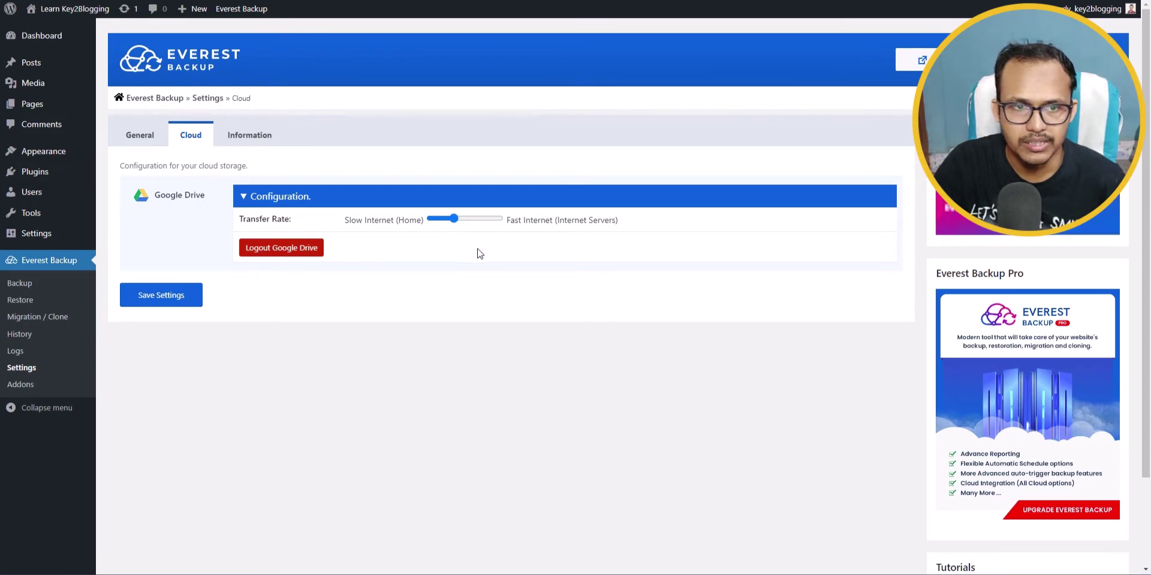
left_click(162, 294)
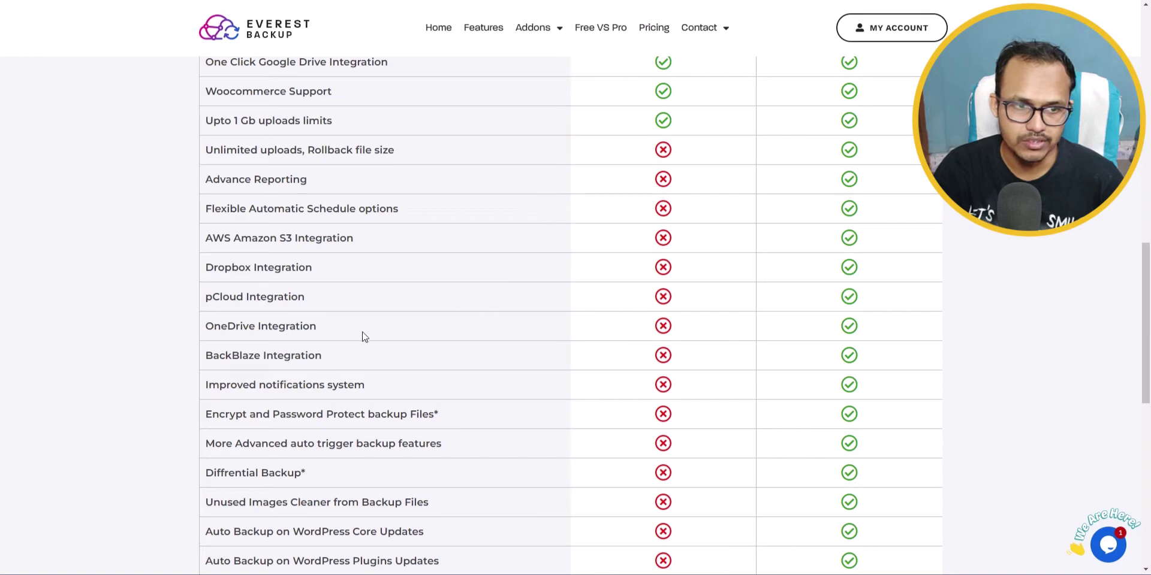
Step: Scroll the Free vs Pro table, noting Pro-only Dropbox, OneDrive, BackBlaze and staging features
scroll(228, 355, "up", 2)
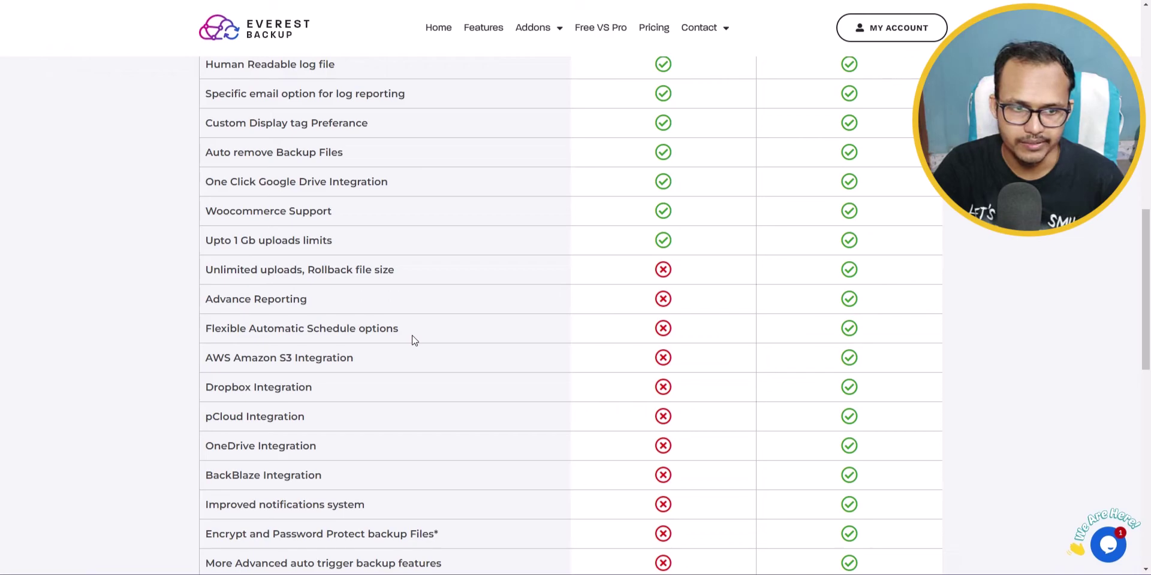
scroll(634, 304, "down", 5)
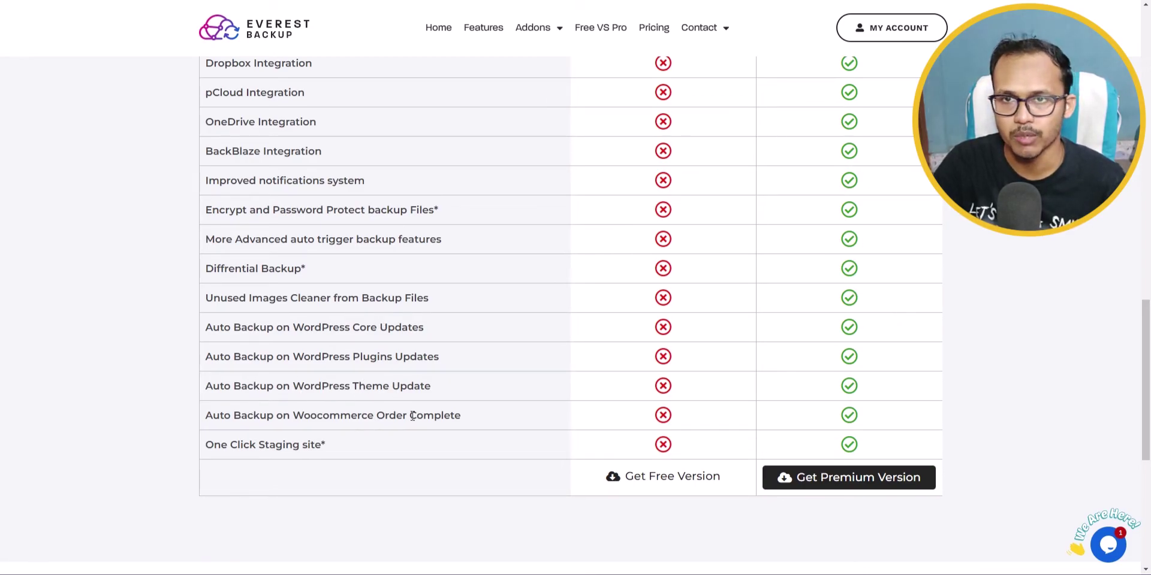
scroll(496, 403, "up", 9)
scroll(462, 427, "down", 1)
scroll(443, 436, "down", 1)
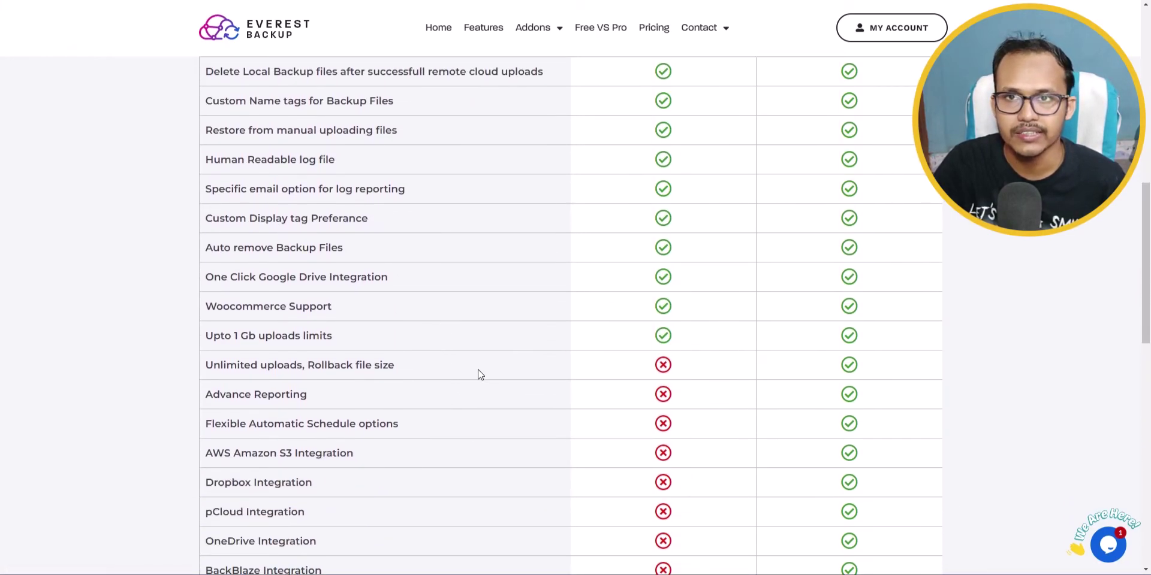